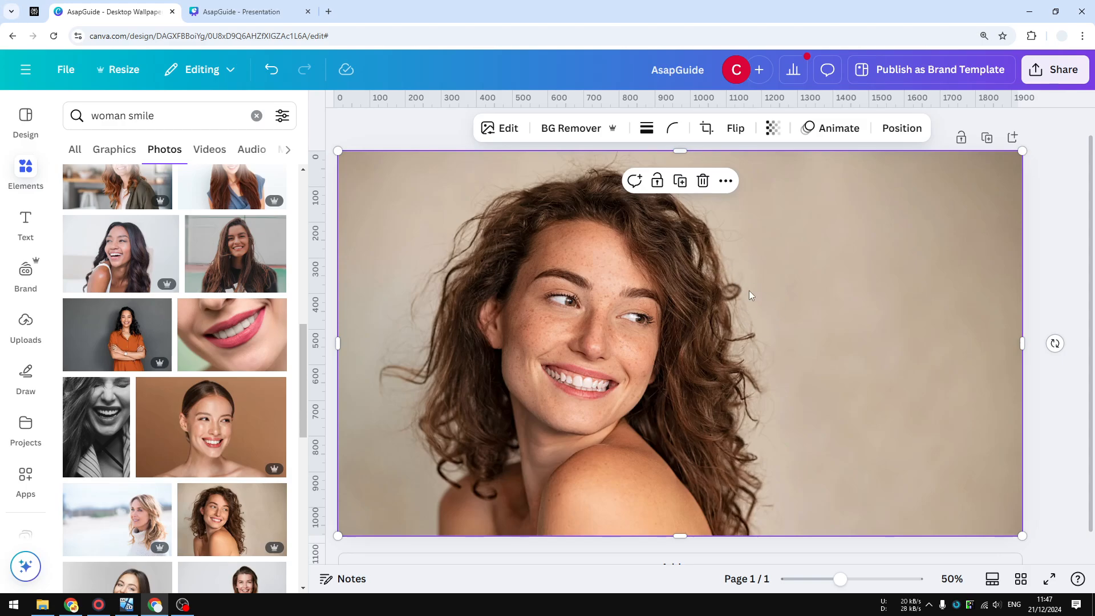
- Duplicate the woman's photo and align the copy exactly over the original so it fills the page
right_click(513, 280)
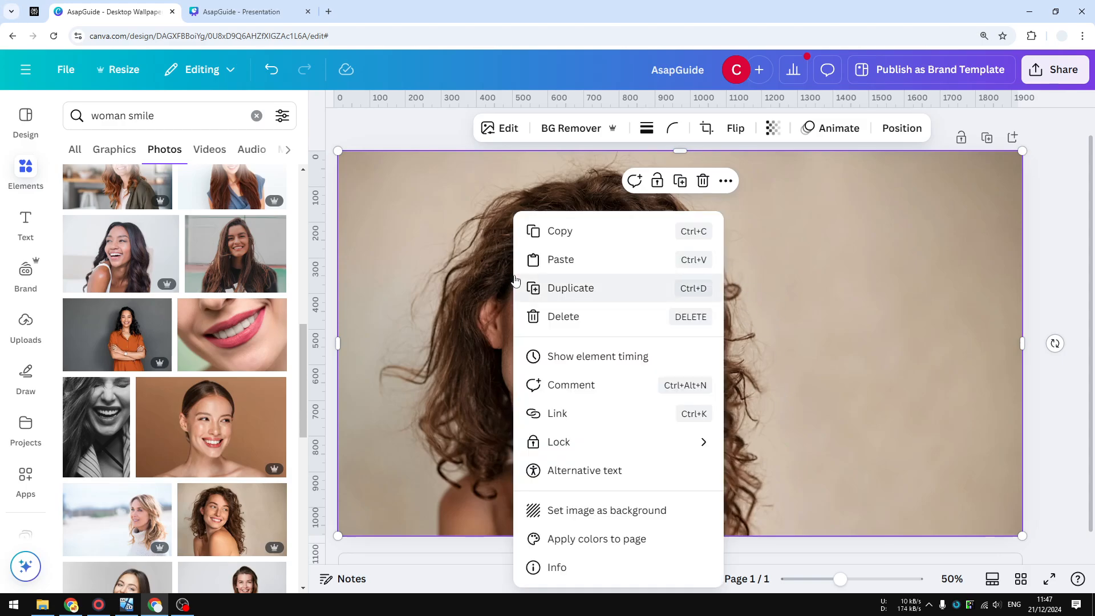
click(571, 288)
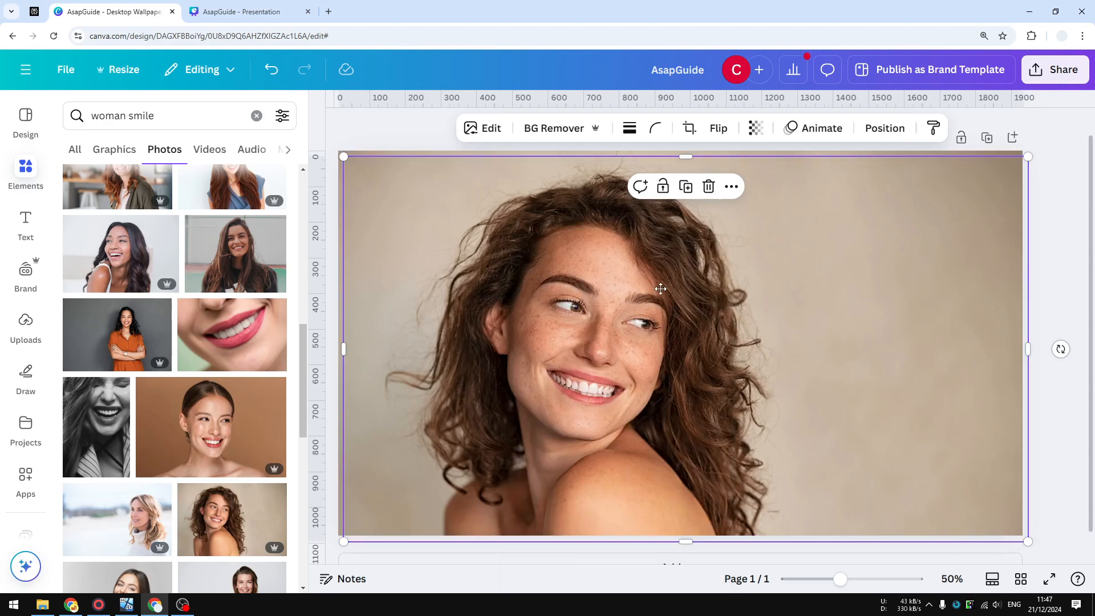
mouse_move(660, 289)
mouse_down()
mouse_move(713, 296)
mouse_move(856, 268)
mouse_move(784, 342)
mouse_move(624, 292)
mouse_move(647, 276)
mouse_up()
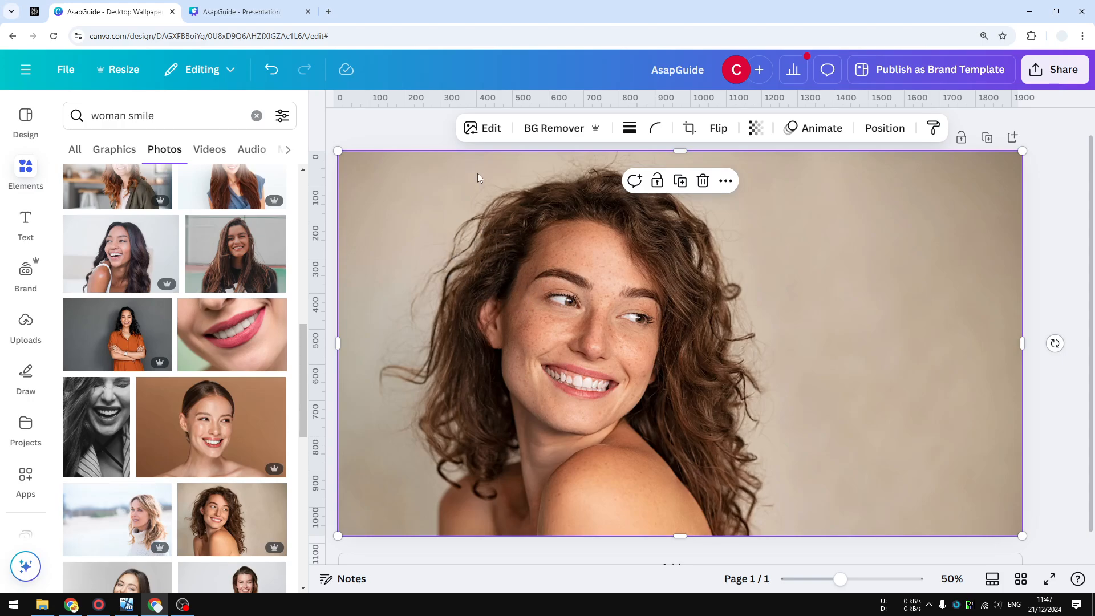
- Open Magic Grab for the duplicated photo
click(483, 131)
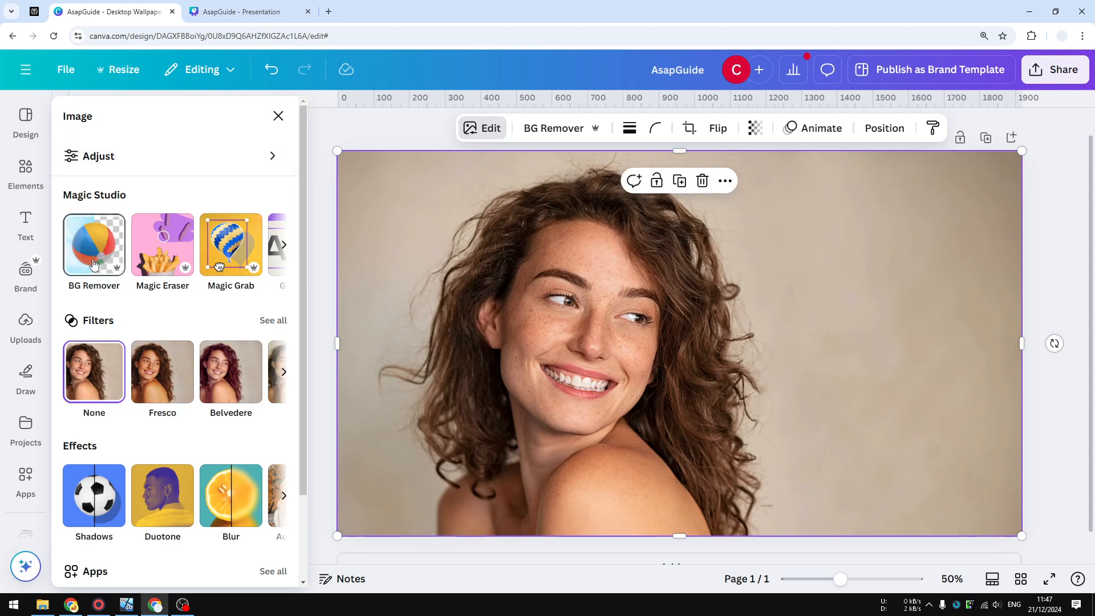
click(229, 236)
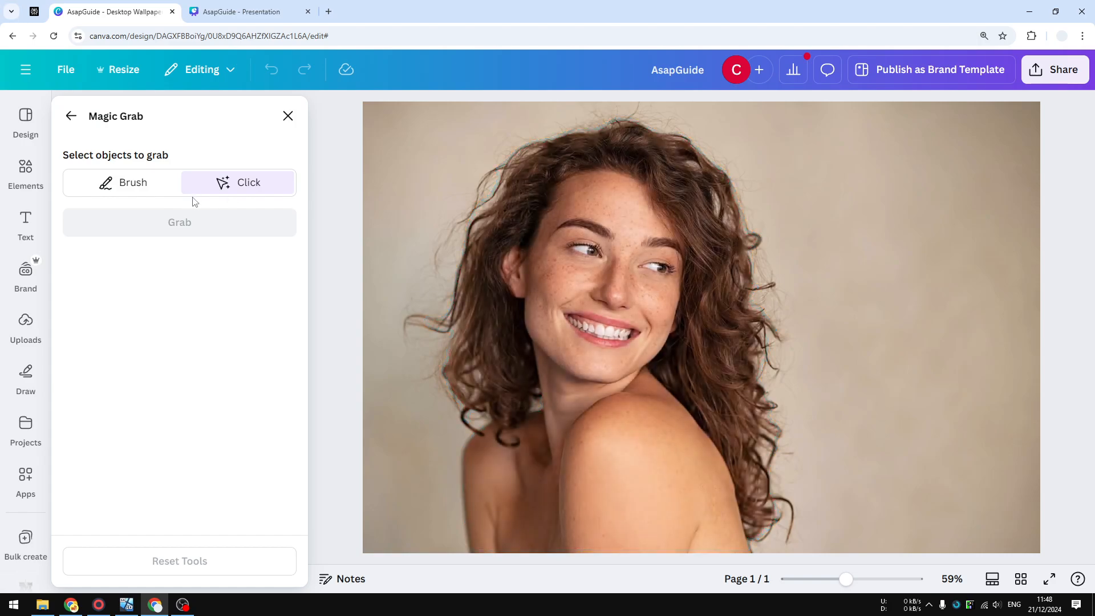
- Try Magic Grab's Brush selection with a larger brush across the woman's face, reverting to Click selection
click(115, 188)
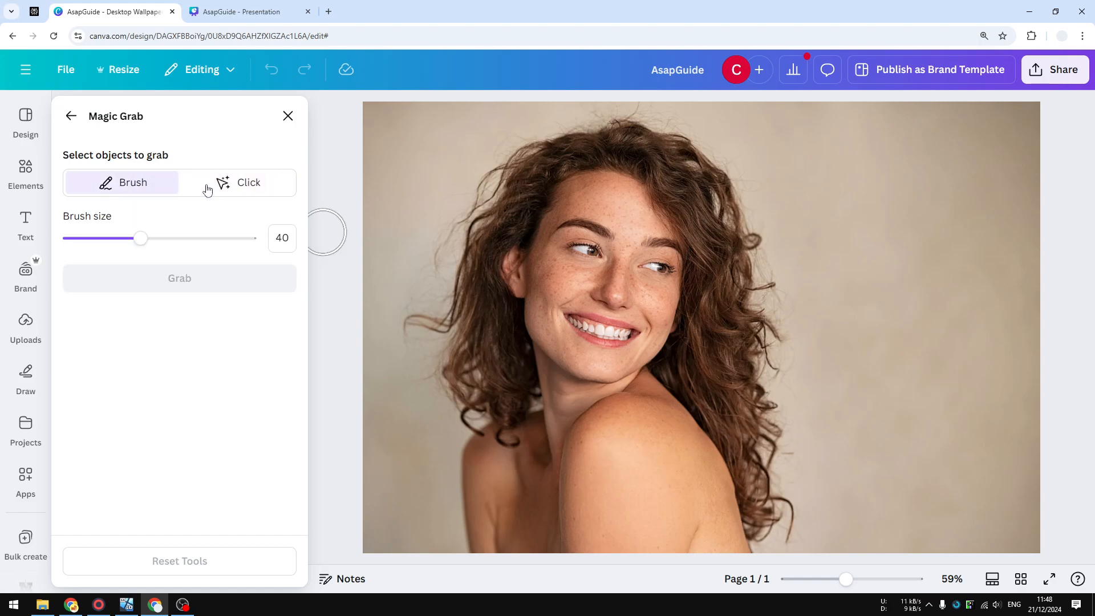
click(245, 183)
click(140, 184)
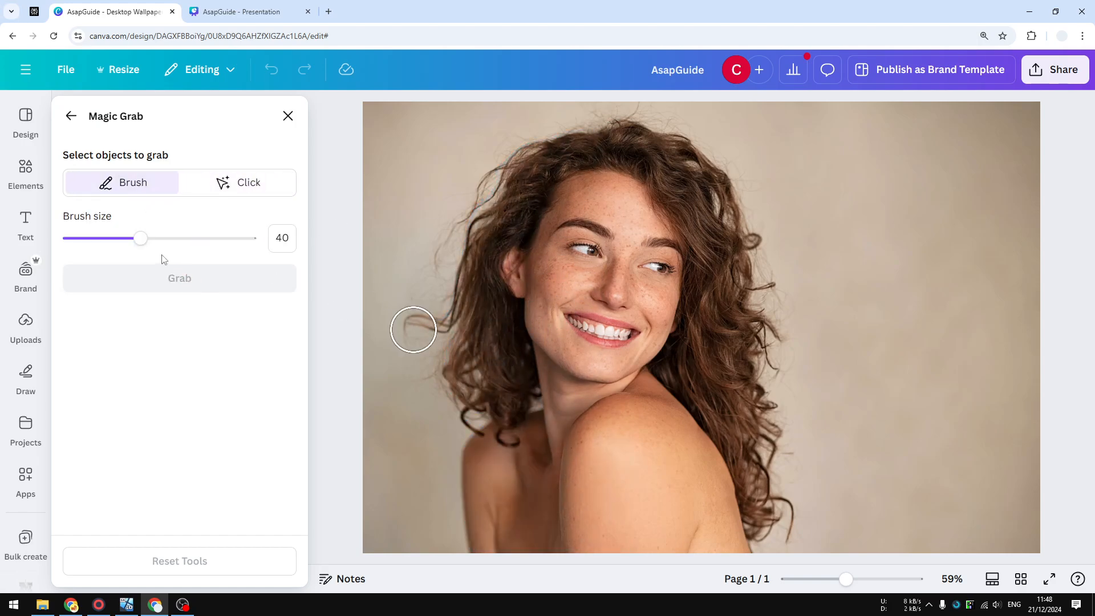
drag(140, 238, 186, 238)
mouse_move(538, 341)
mouse_down()
mouse_move(579, 479)
mouse_move(559, 413)
mouse_move(605, 331)
mouse_up()
click(275, 155)
click(274, 183)
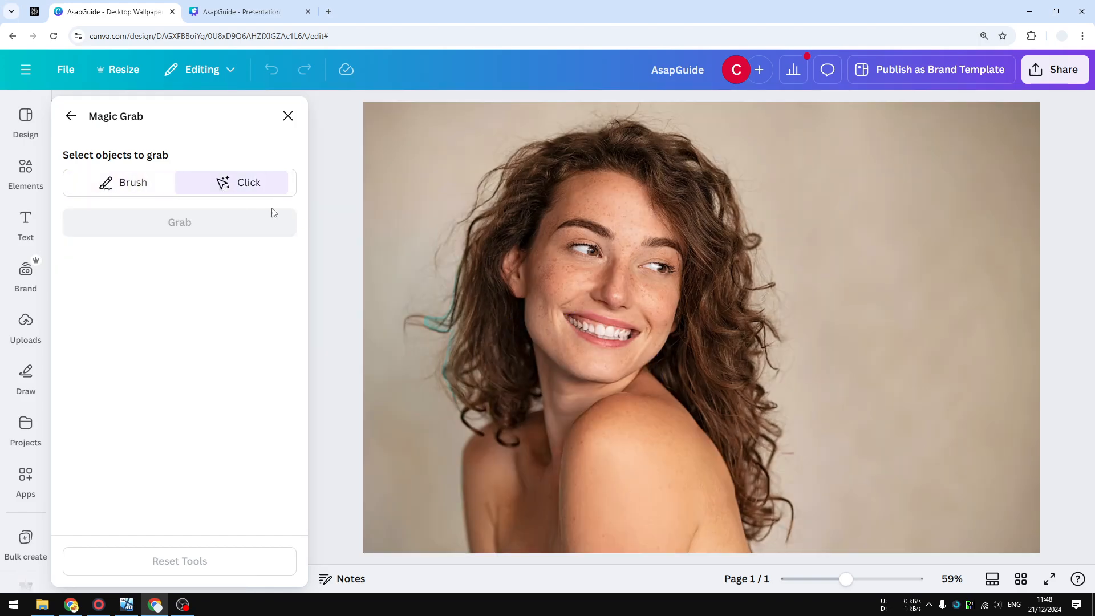
- Select the whole woman in Click mode, including the small gap beside her neck, and grab her from the background
click(550, 357)
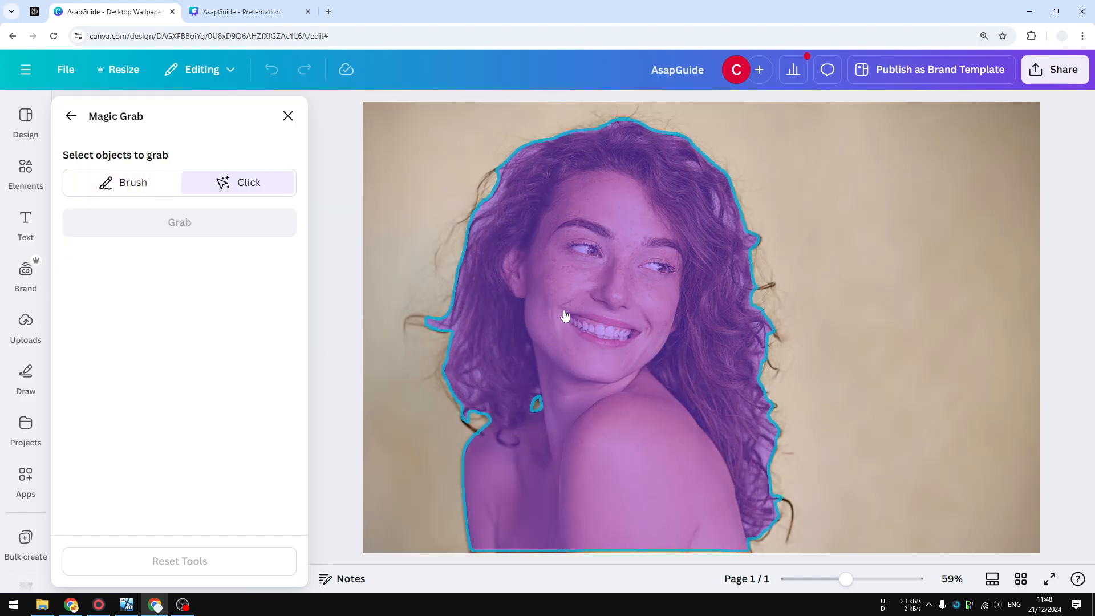
click(602, 328)
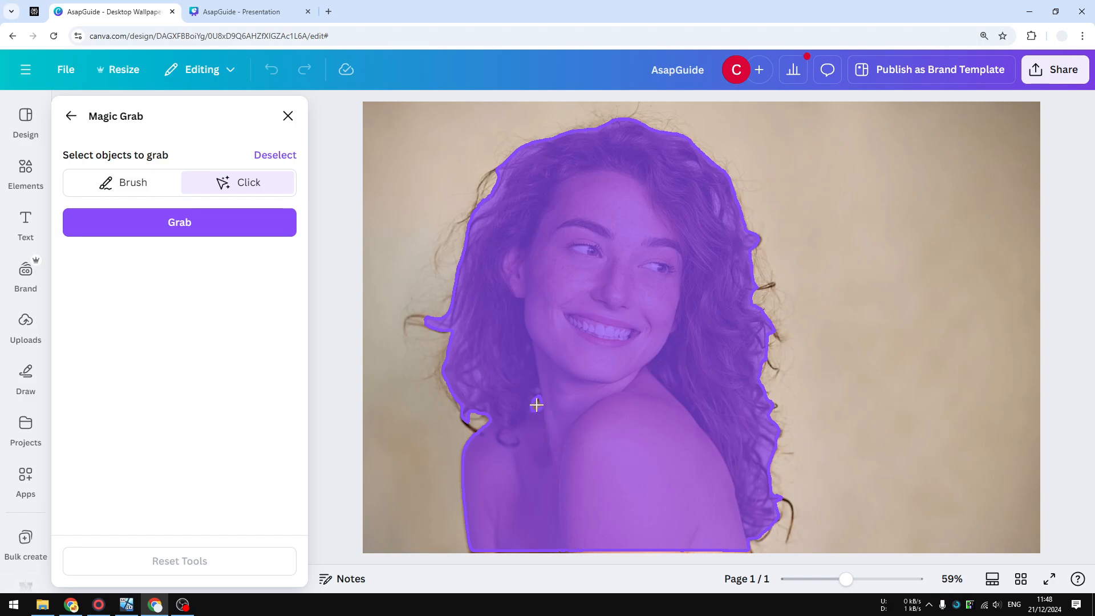
click(575, 328)
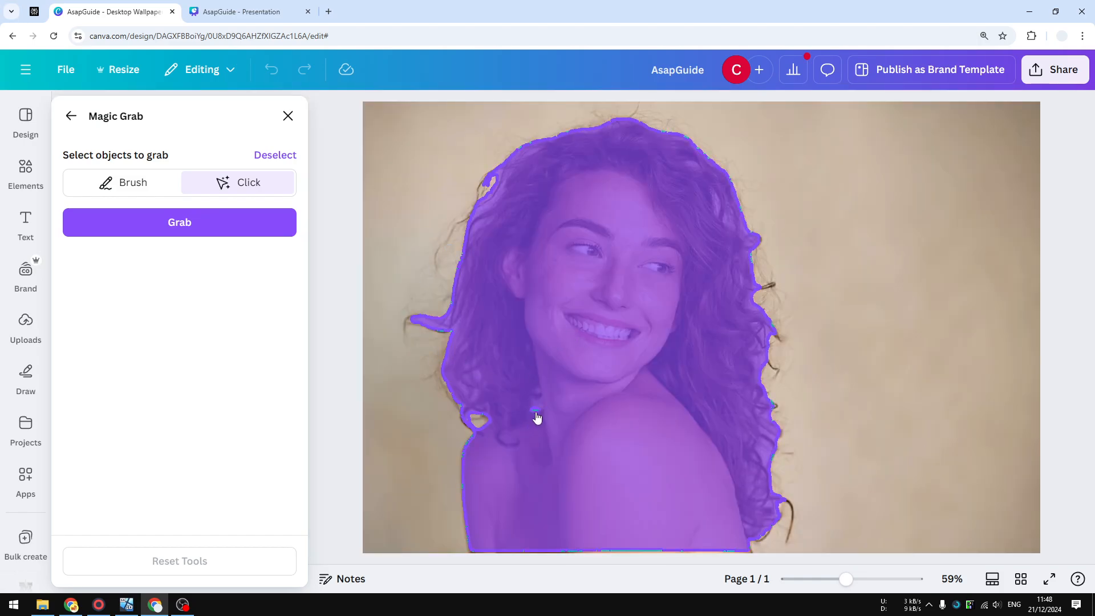
click(536, 411)
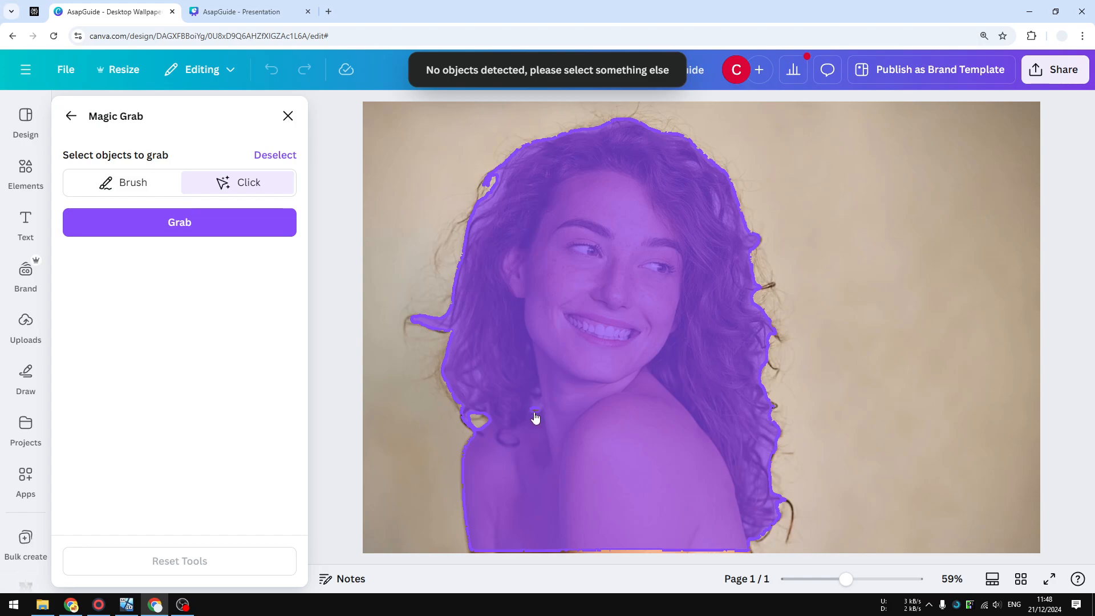
click(231, 235)
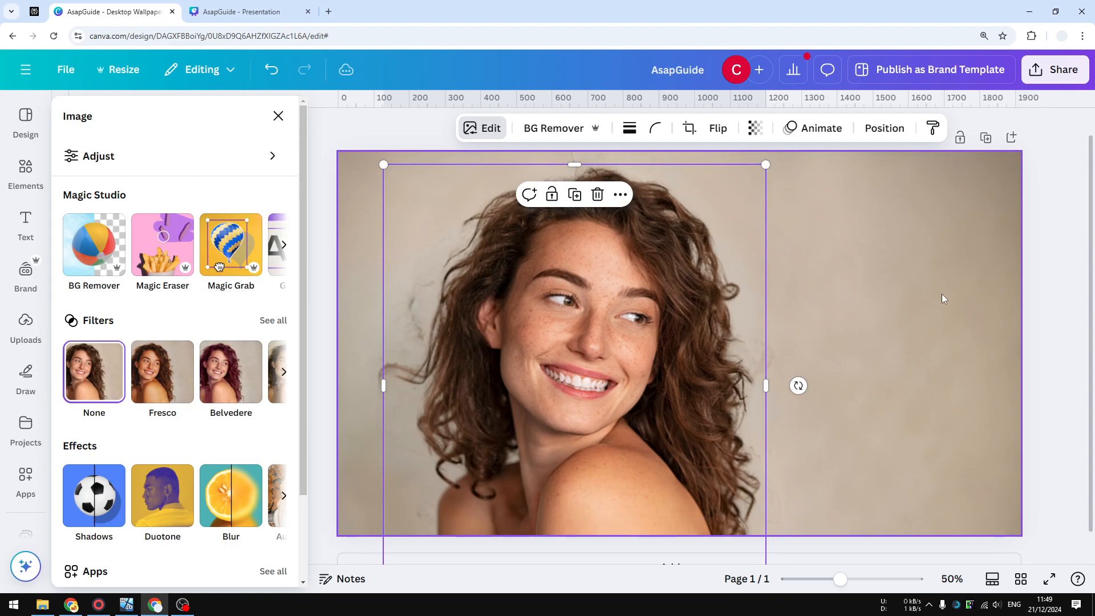
- Move the leftover background of the grabbed copy aside and delete it, keeping the cutout over the original photo
click(941, 295)
drag(926, 308, 927, 285)
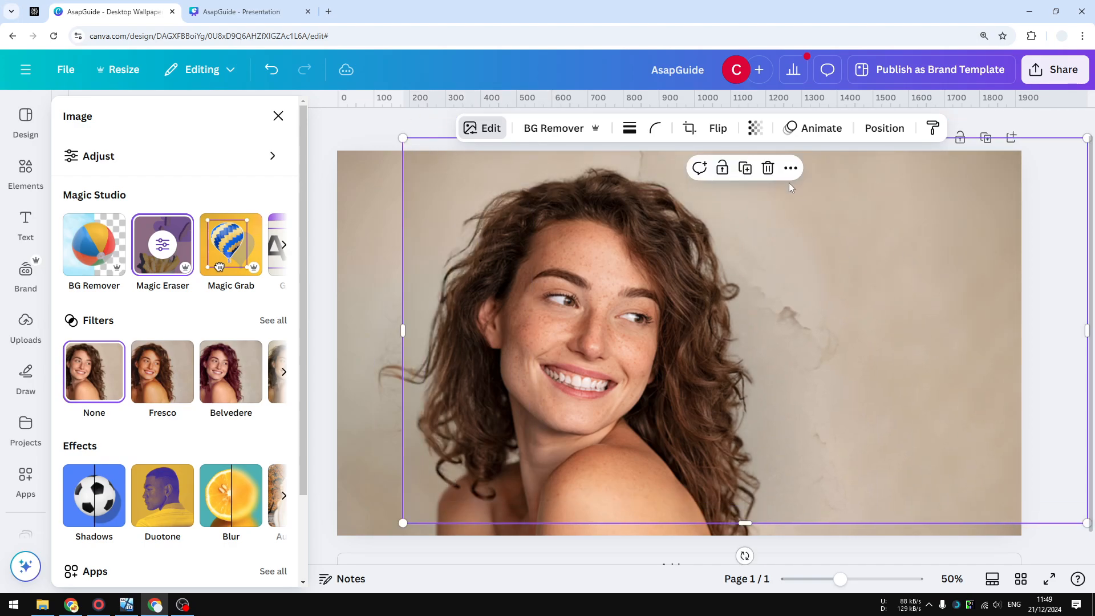
click(765, 166)
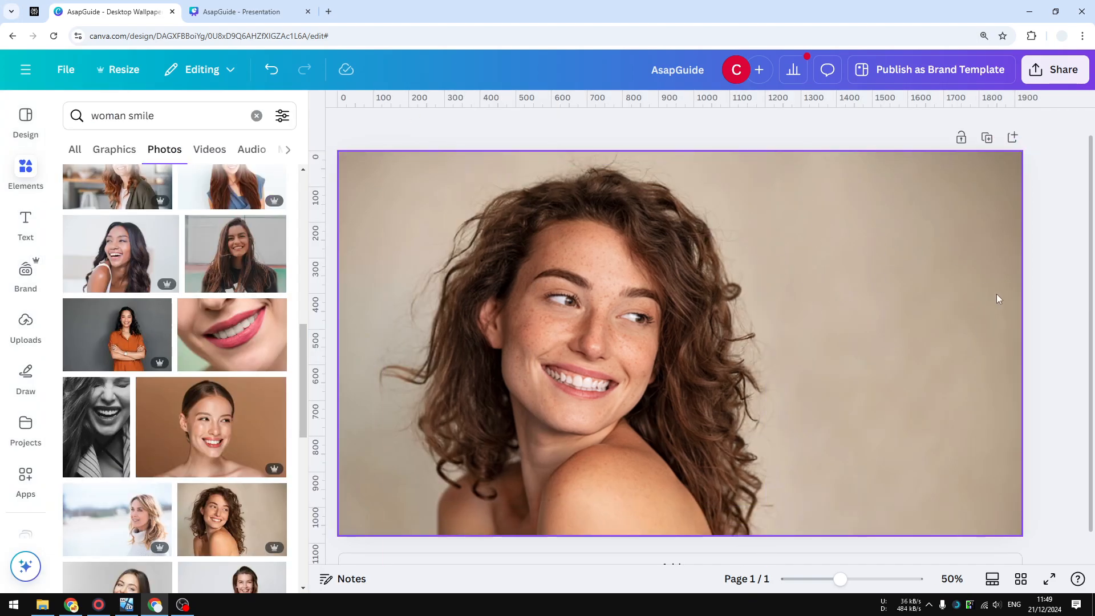
- Shift the woman's cutout sideways to check that it is separate from the photo, and undo the move
click(924, 226)
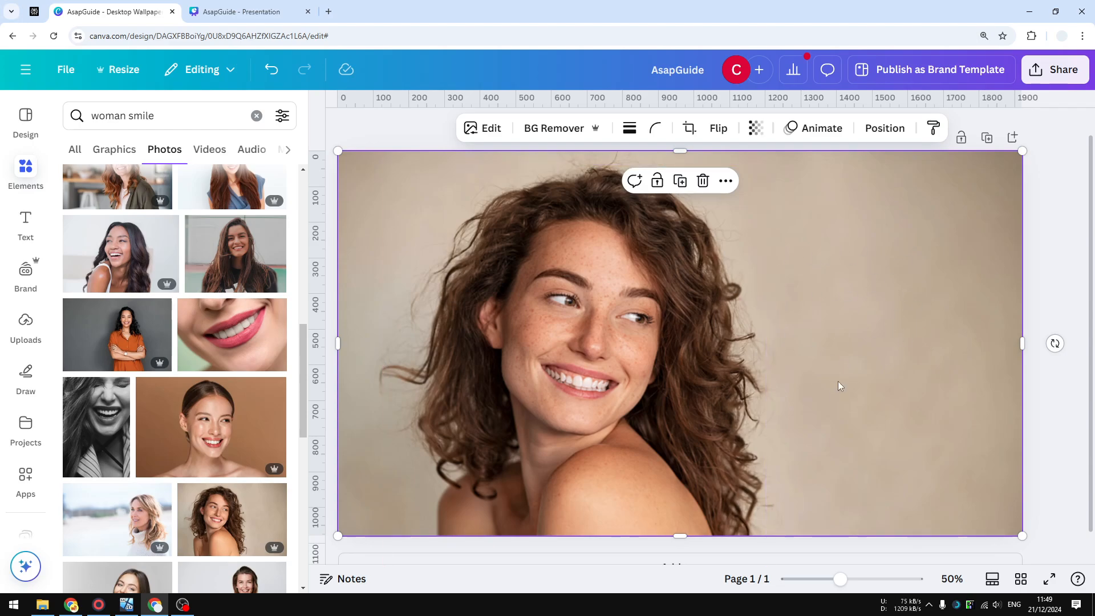
click(615, 295)
click(483, 128)
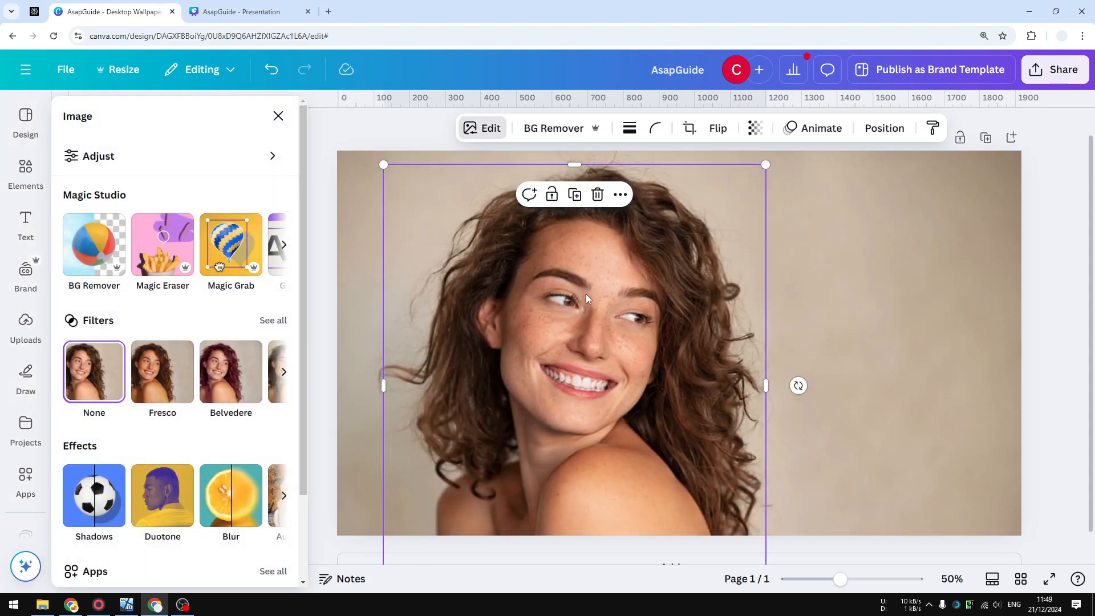
drag(565, 316, 741, 329)
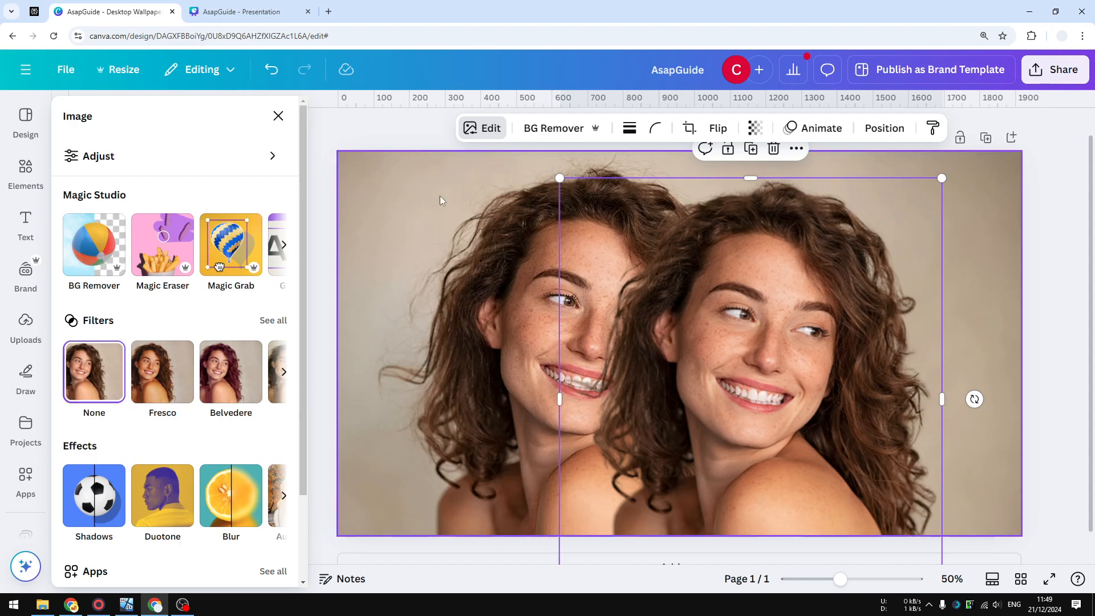
click(272, 76)
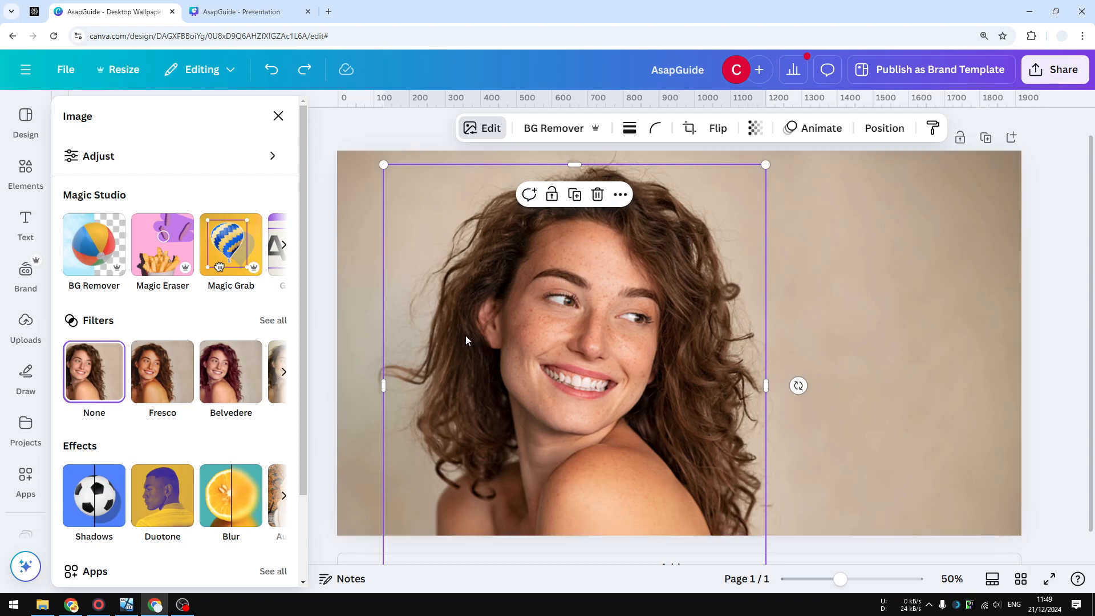
- Search the elements library for "Circle glow" and limit the results to graphics
click(26, 170)
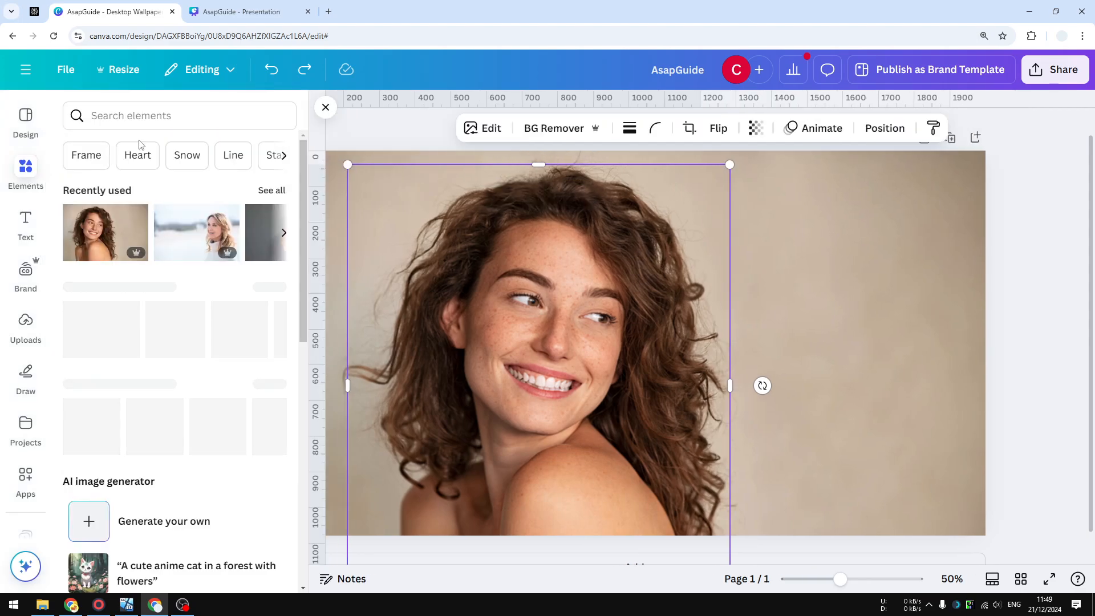
click(179, 117)
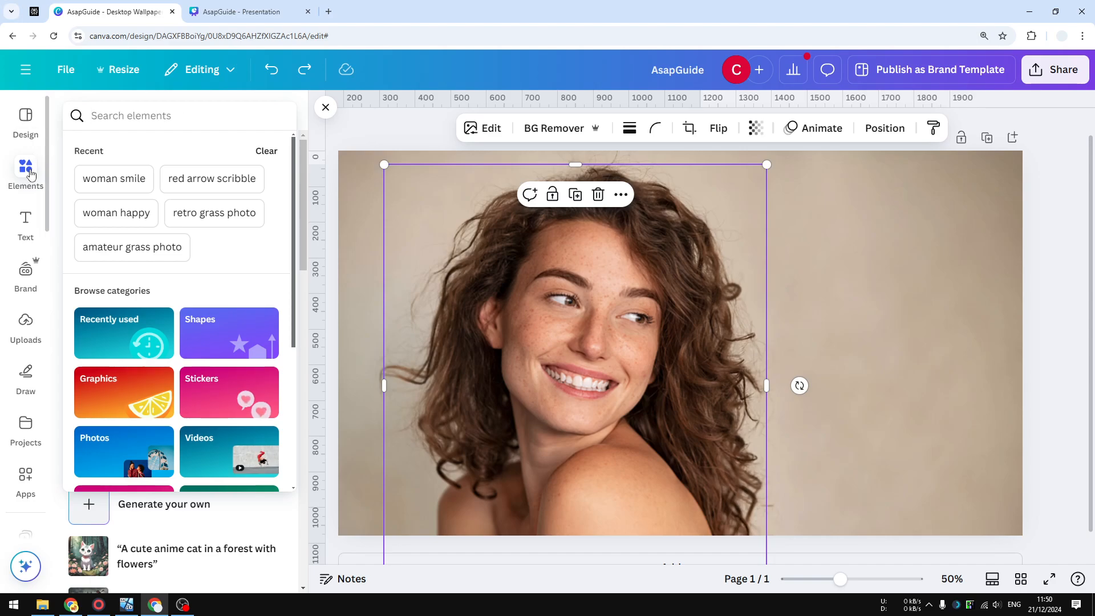
click(133, 120)
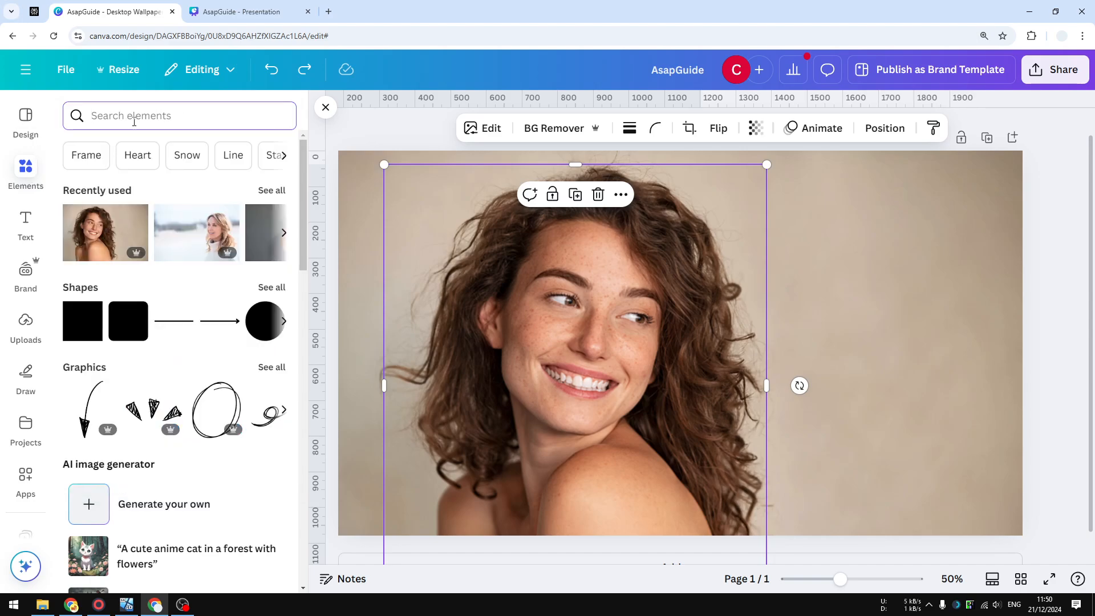
text(Shadwo)
key(BackSpace)
key(BackSpace)
text(o)
key(ctrl+a)
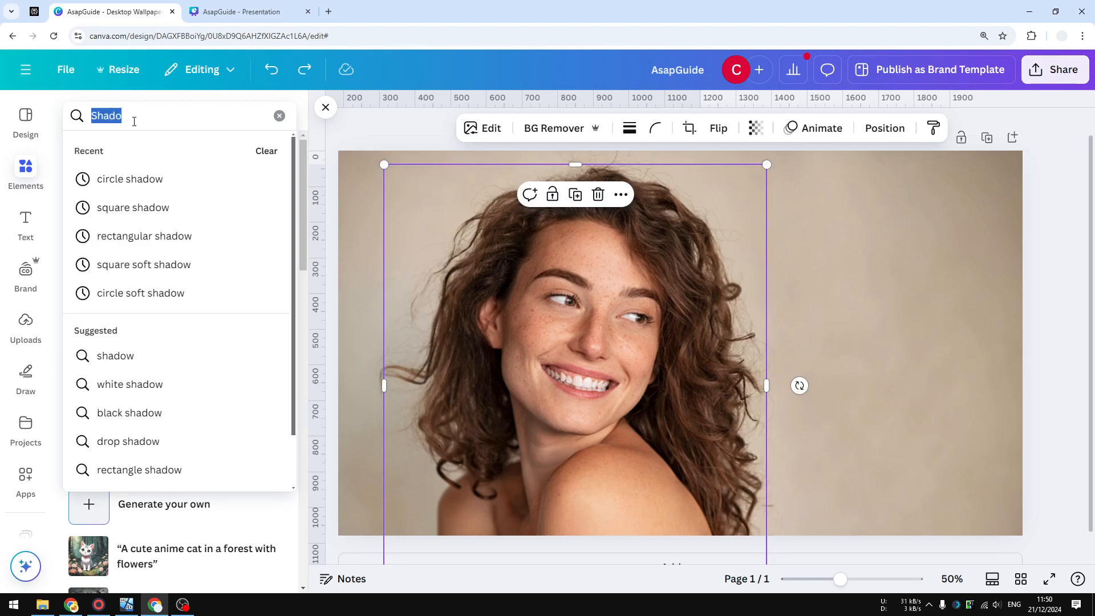
text(Circle s)
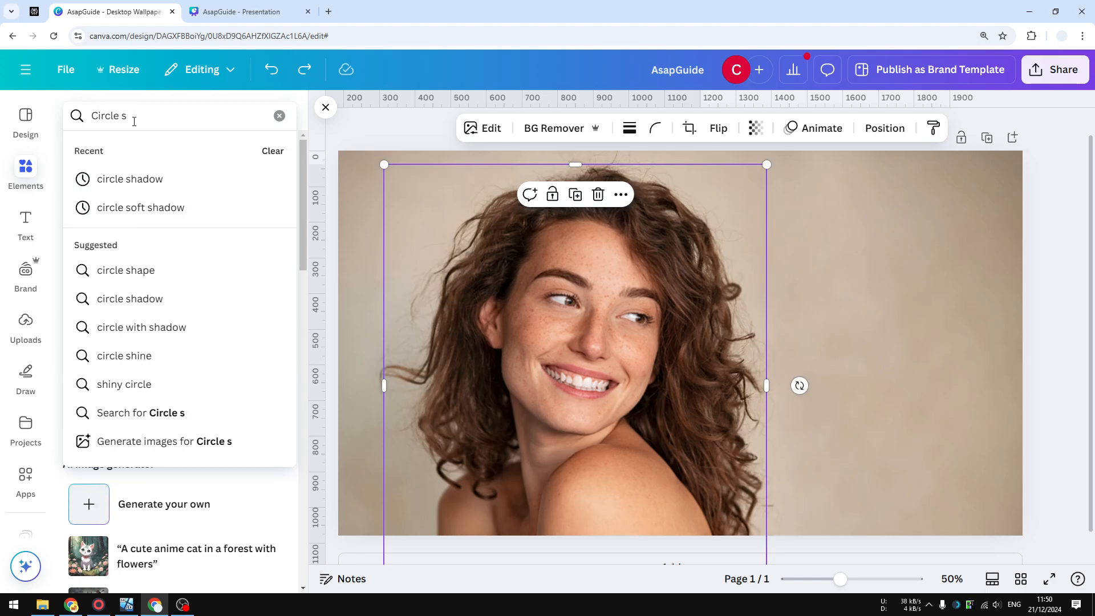
key(BackSpace)
text(glow)
key(Return)
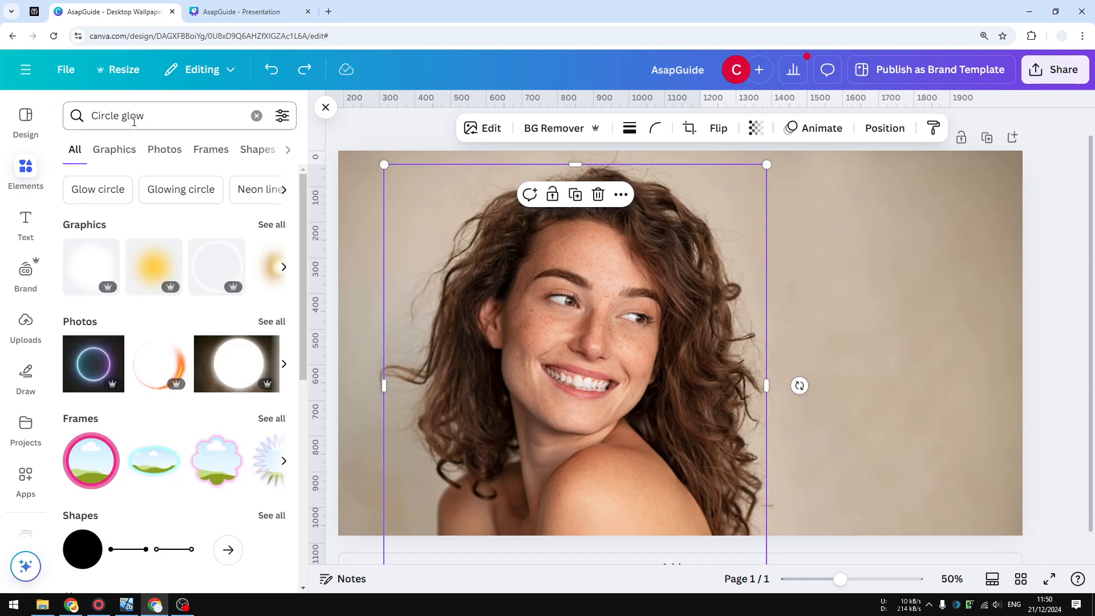
click(112, 150)
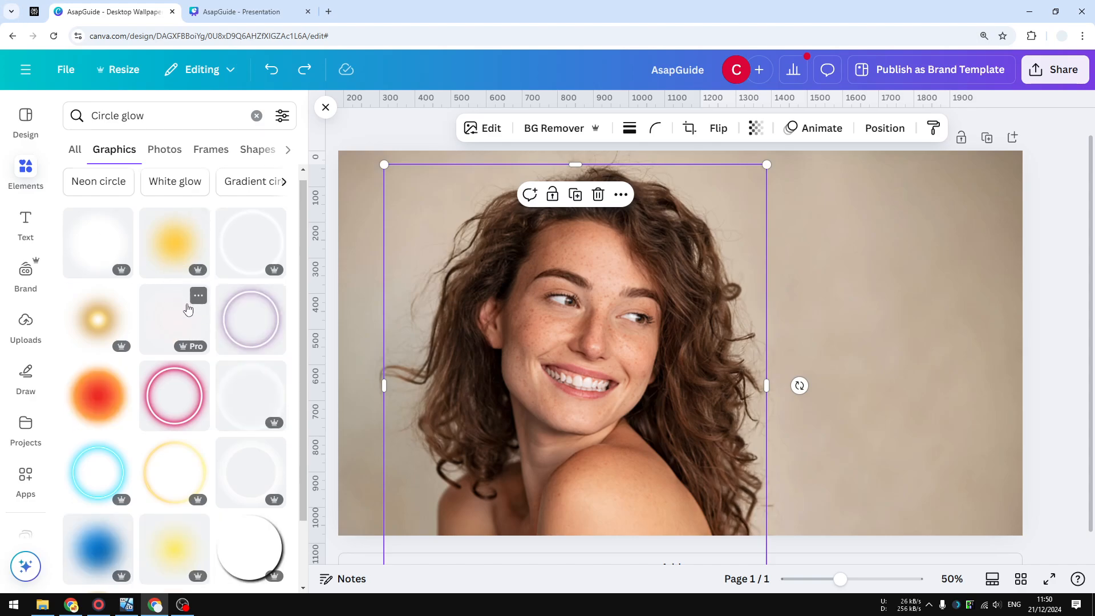
- Try the white circle glow graphic over the woman's face and delete it
scroll(189, 308, down, 5)
scroll(196, 318, up, 5)
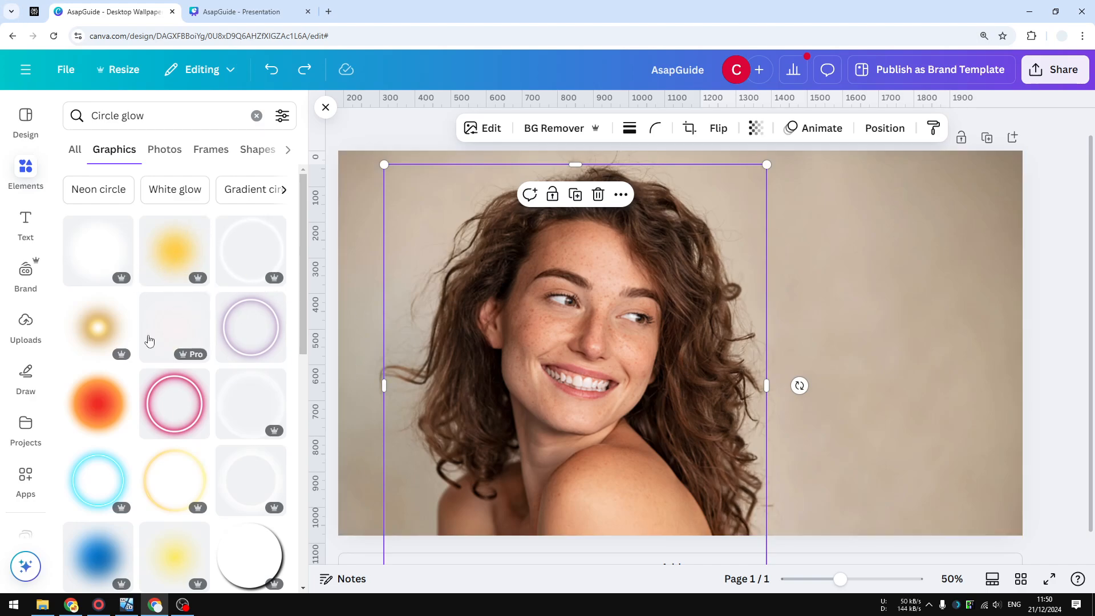
click(98, 262)
drag(618, 335, 567, 320)
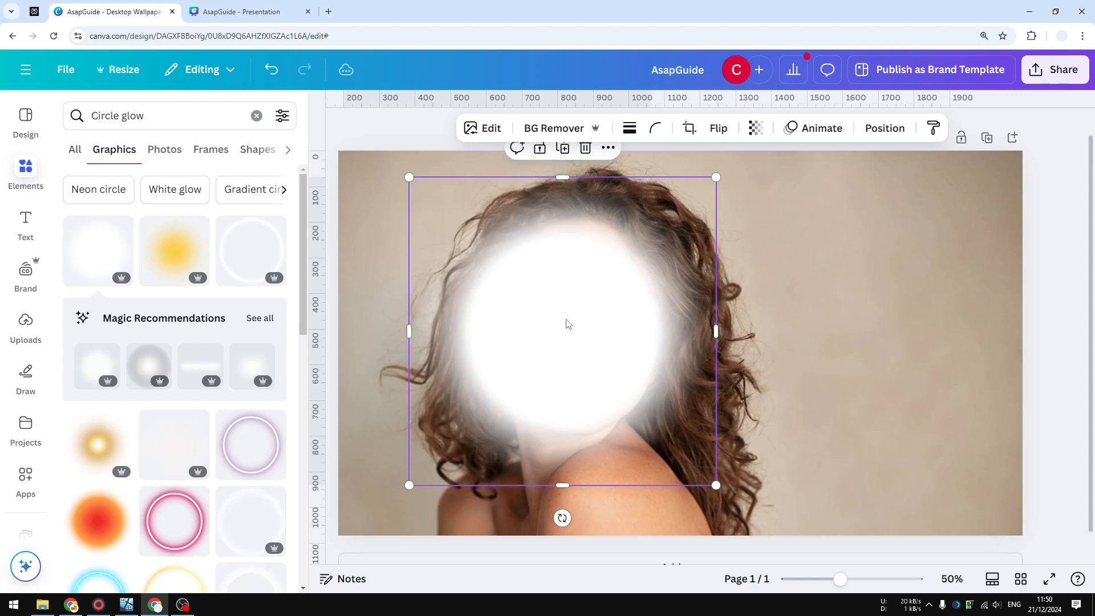
right_click(573, 264)
click(563, 262)
click(585, 147)
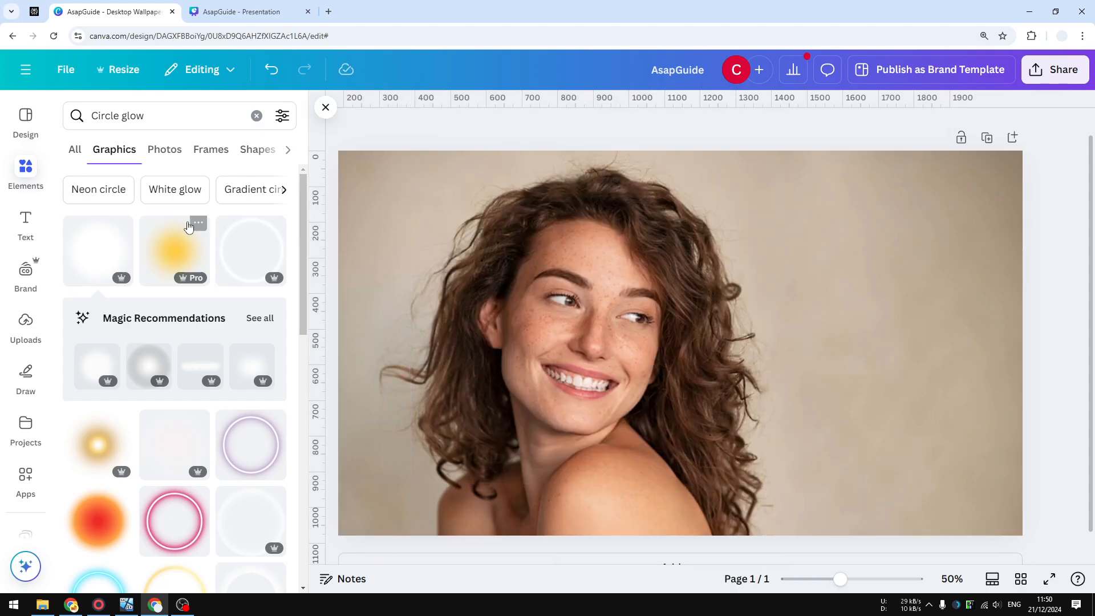
- Add the soft yellow circle glow graphic over the woman and enlarge it to about 1,772 by 1,770
click(175, 254)
drag(700, 333, 541, 311)
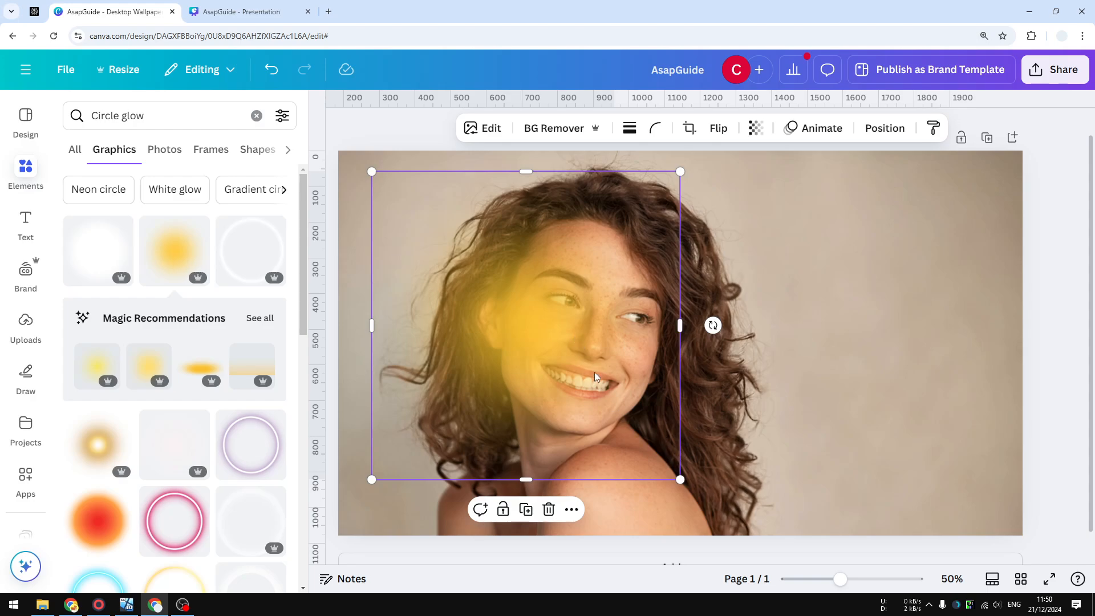
drag(692, 488, 842, 564)
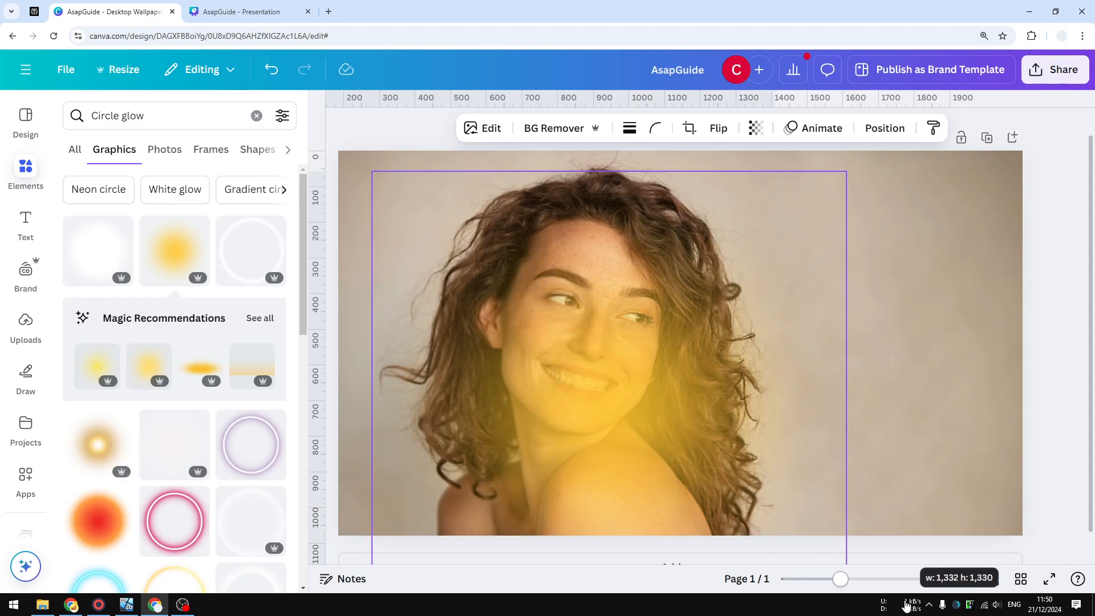
drag(766, 388, 664, 403)
drag(794, 257, 936, 122)
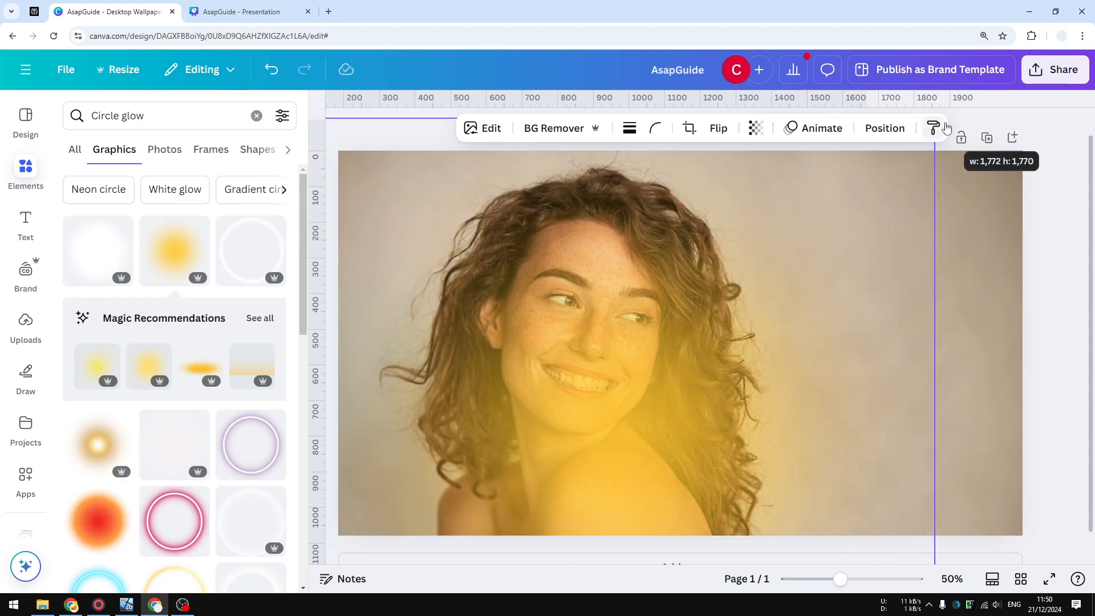
- Position the enlarged yellow glow centrally over the woman's head, vertically centred on the page
drag(701, 370, 660, 318)
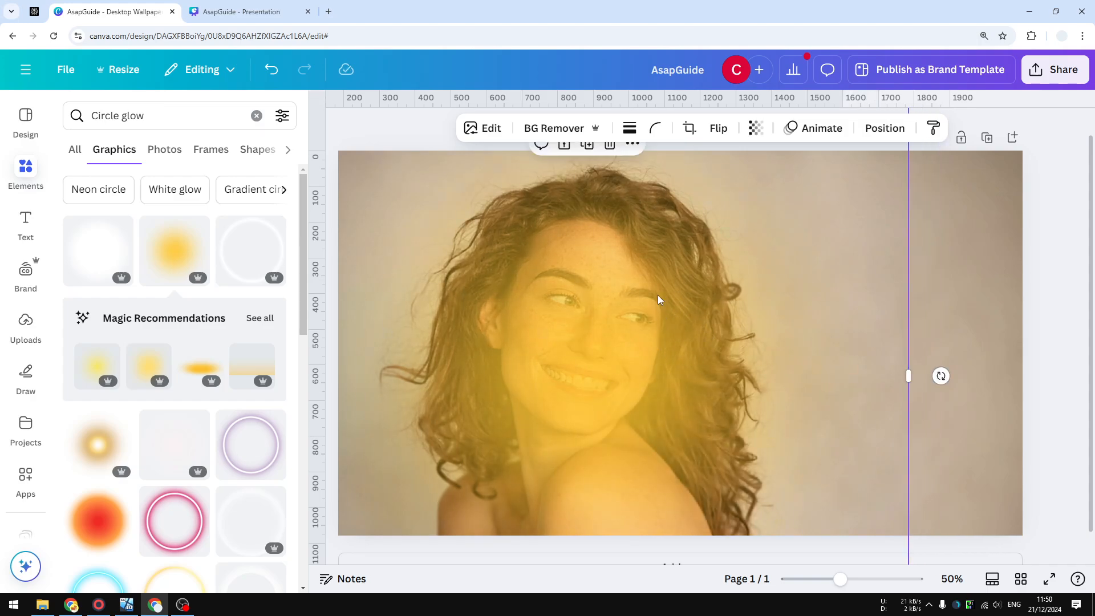
drag(661, 356, 603, 311)
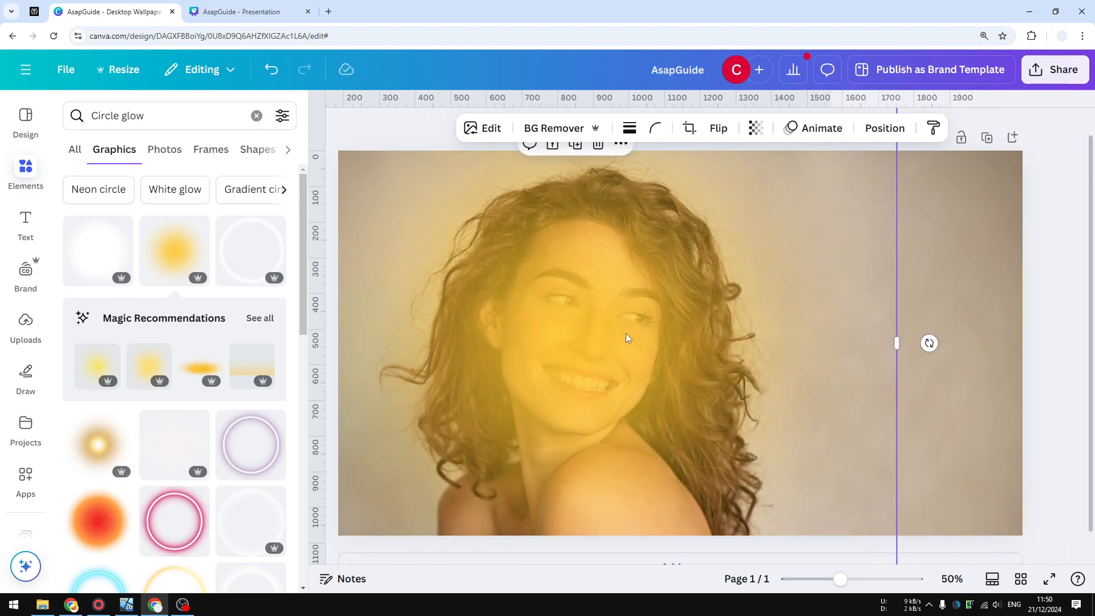
drag(611, 352, 618, 341)
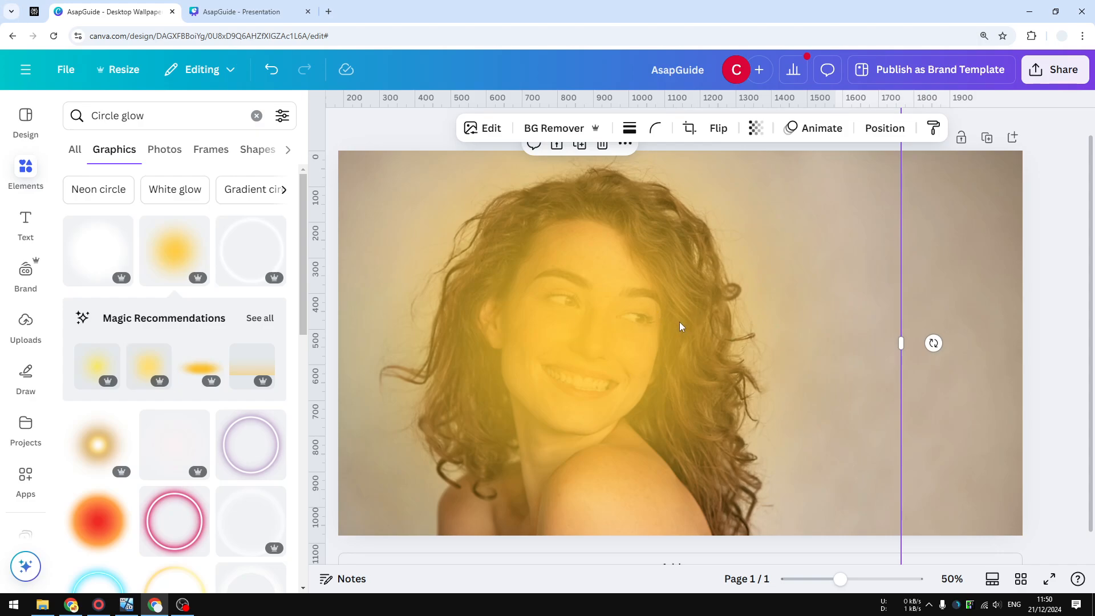
- Move the yellow glow layer beneath the cut-out woman and above the original photo
right_click(644, 317)
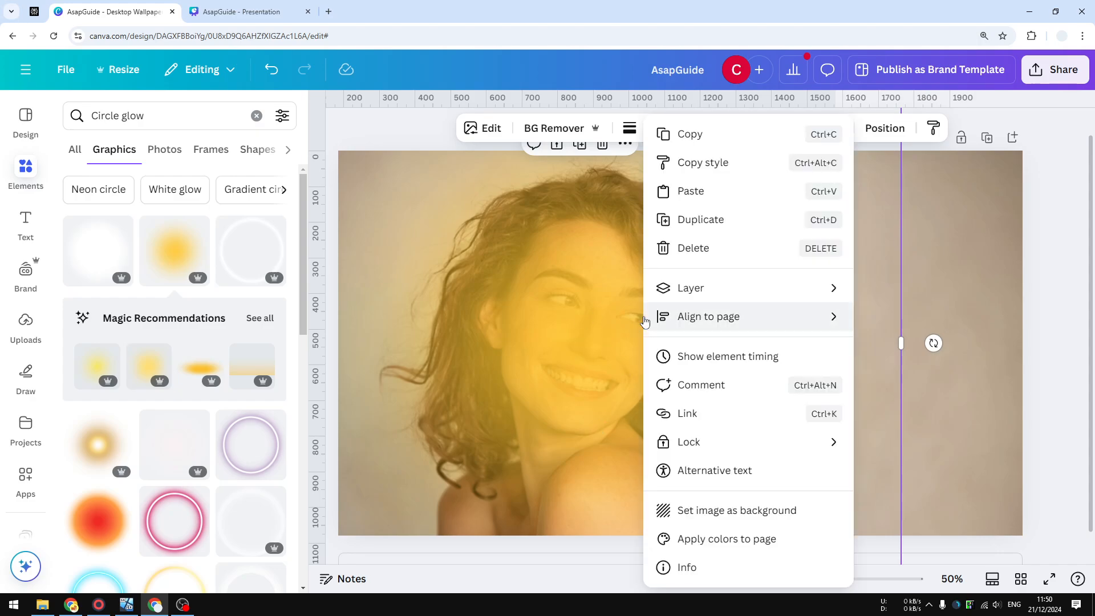
click(589, 309)
click(883, 129)
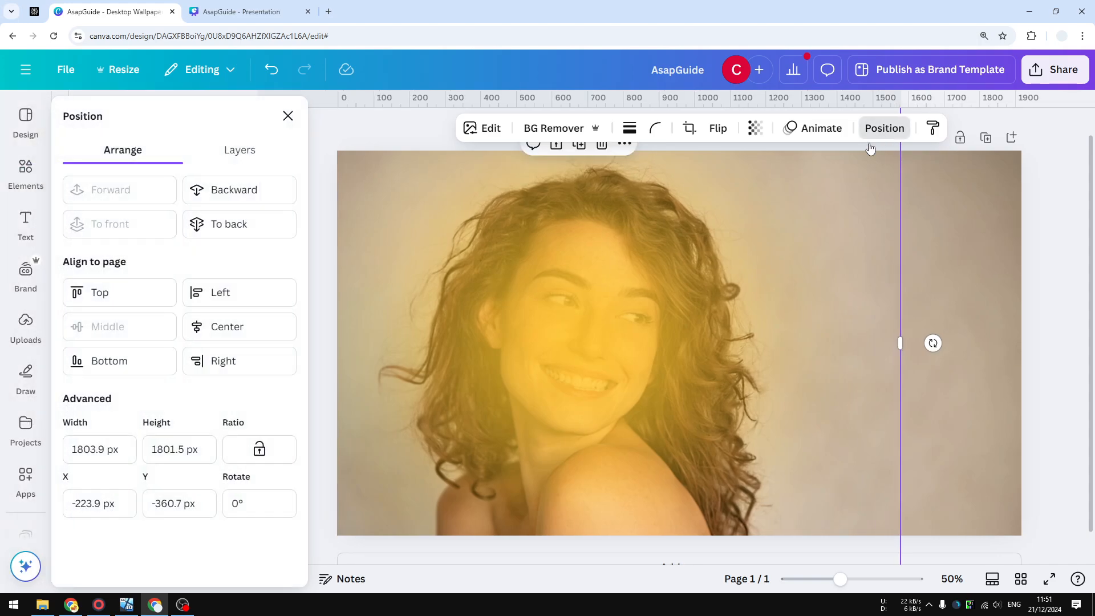
click(238, 153)
mouse_move(196, 252)
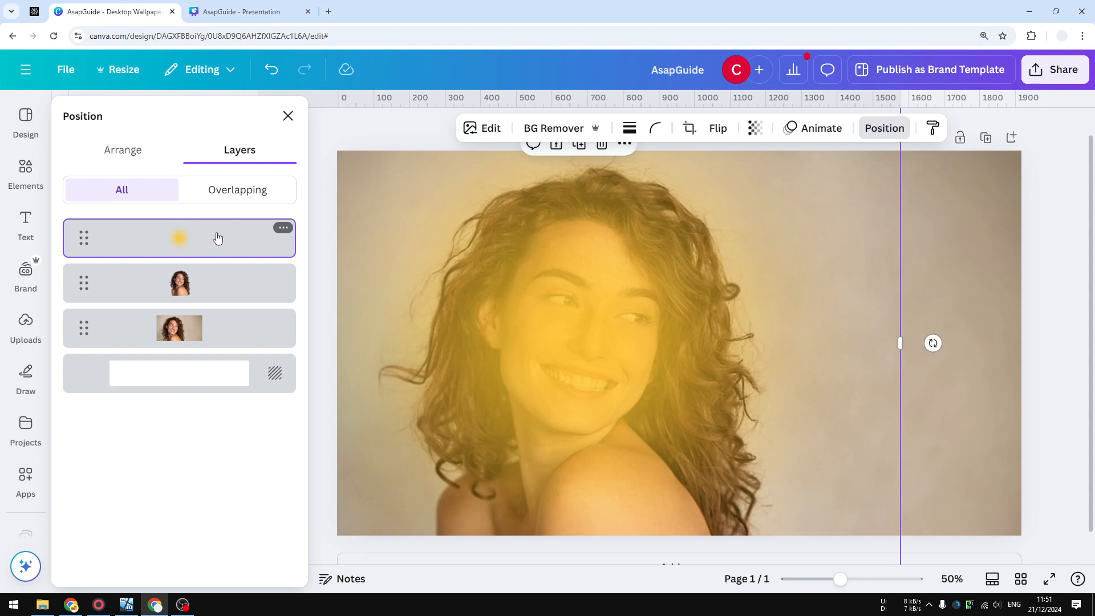
drag(209, 247, 205, 307)
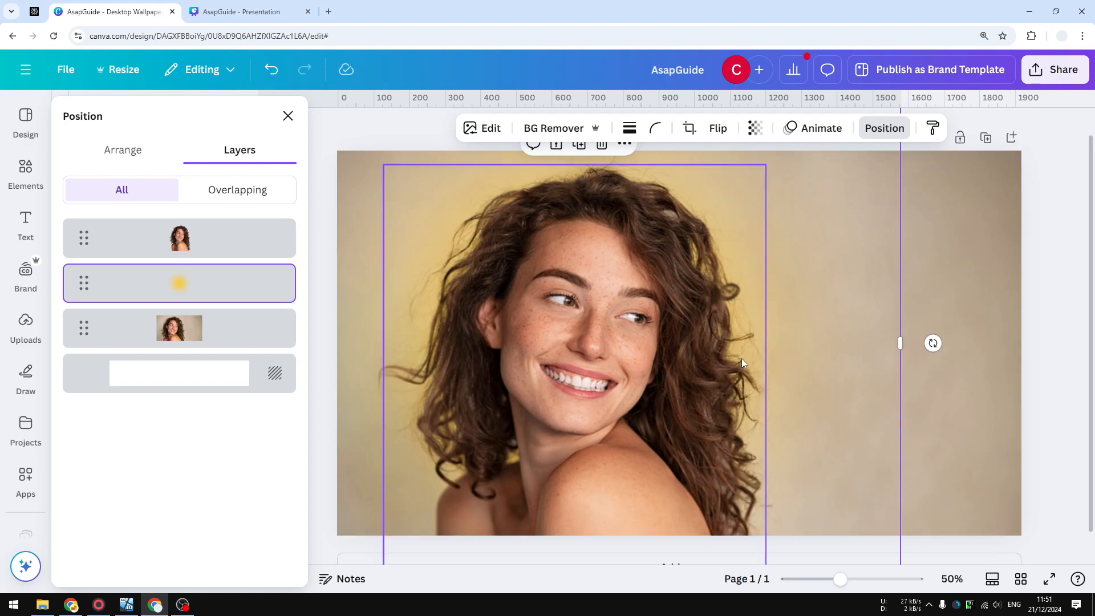
click(140, 155)
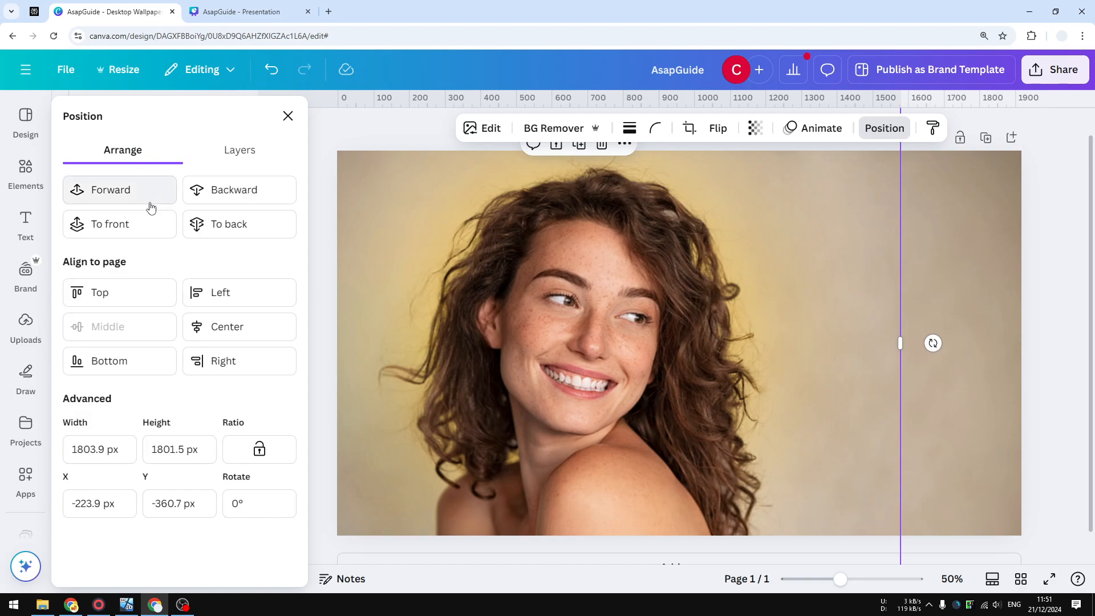
click(288, 117)
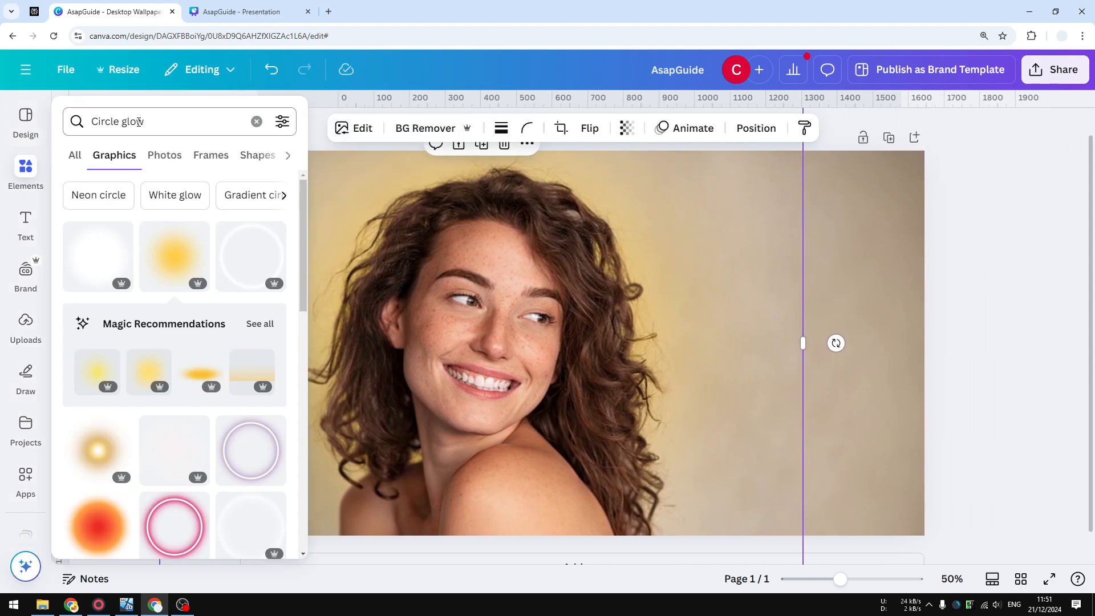
- Search the graphics for "Circle shadow" and delete the yellow glow from the page
click(137, 121)
double_click(138, 121)
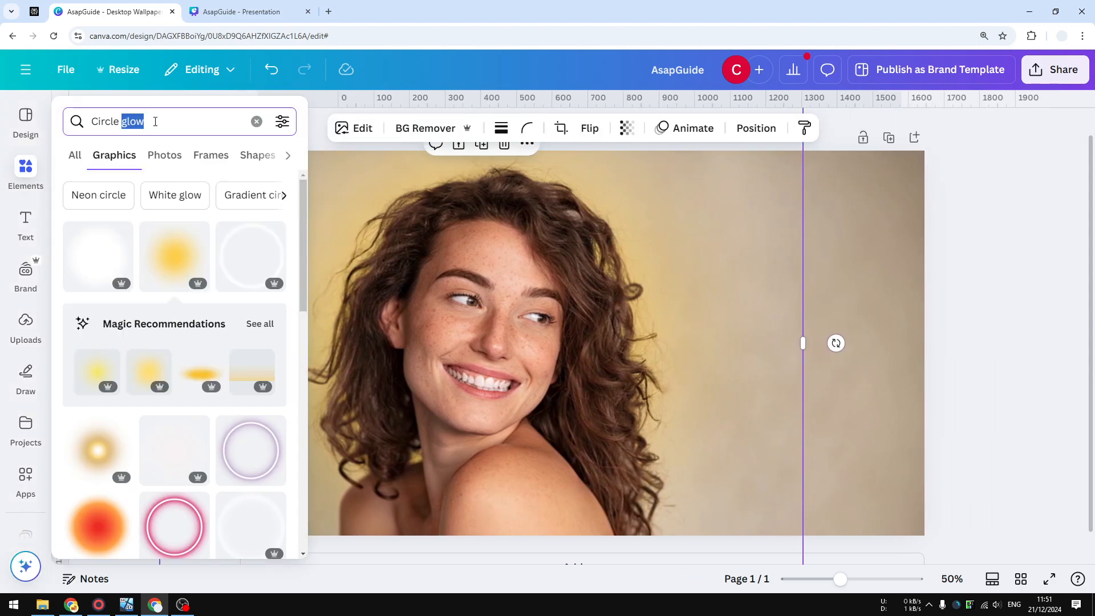
text(shadow)
key(Return)
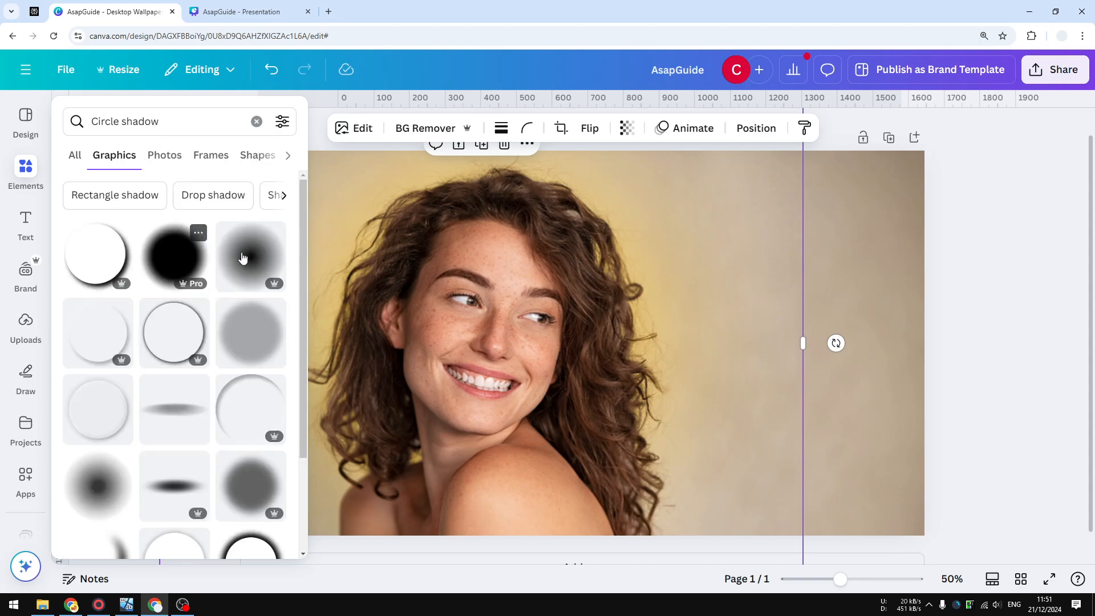
click(902, 225)
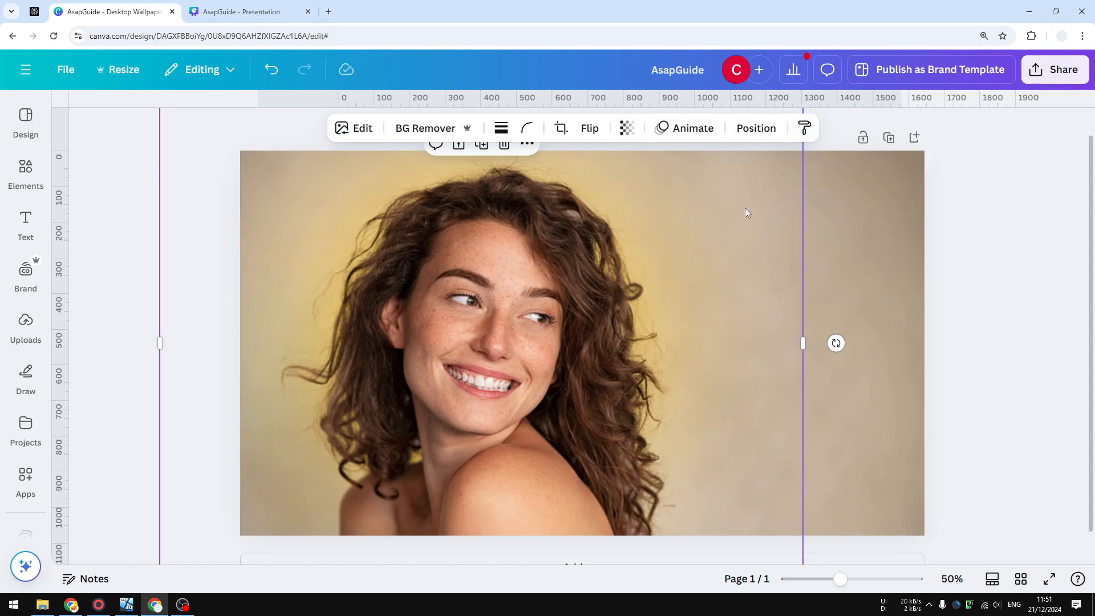
click(505, 147)
- Add the soft dark circle shadow graphic with blurred edges from the search results and place it over the woman's face
click(26, 171)
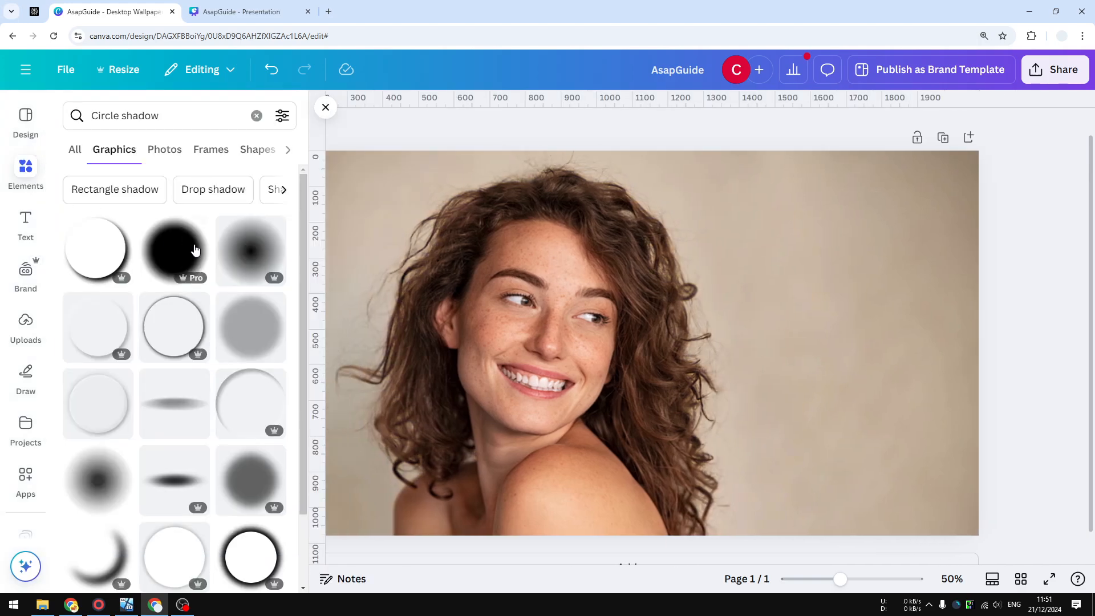
scroll(181, 350, down, 4)
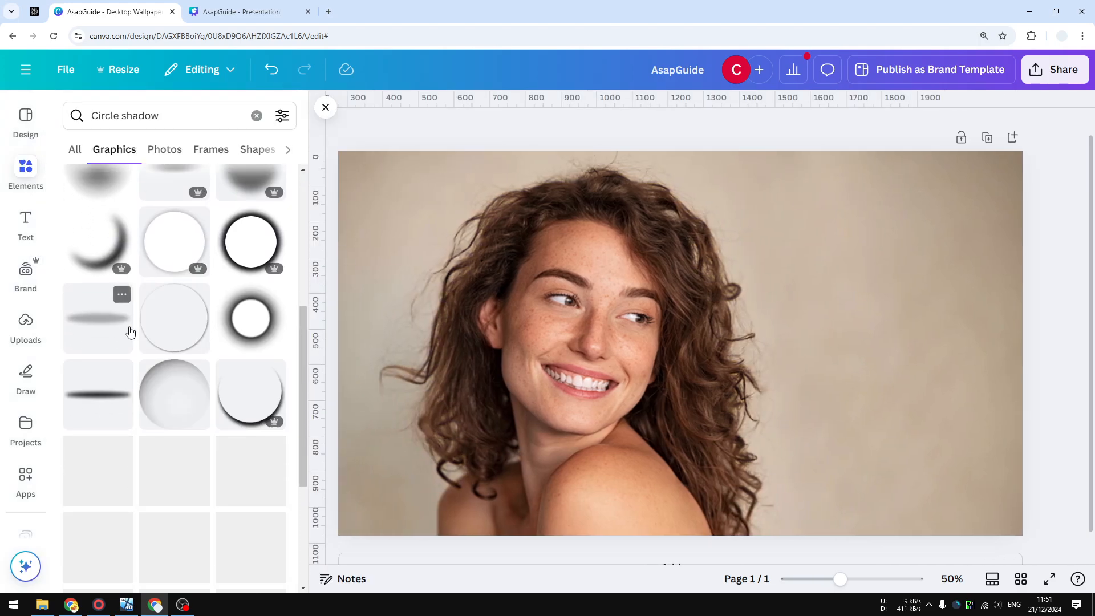
scroll(122, 326, up, 2)
click(109, 290)
drag(667, 330, 515, 288)
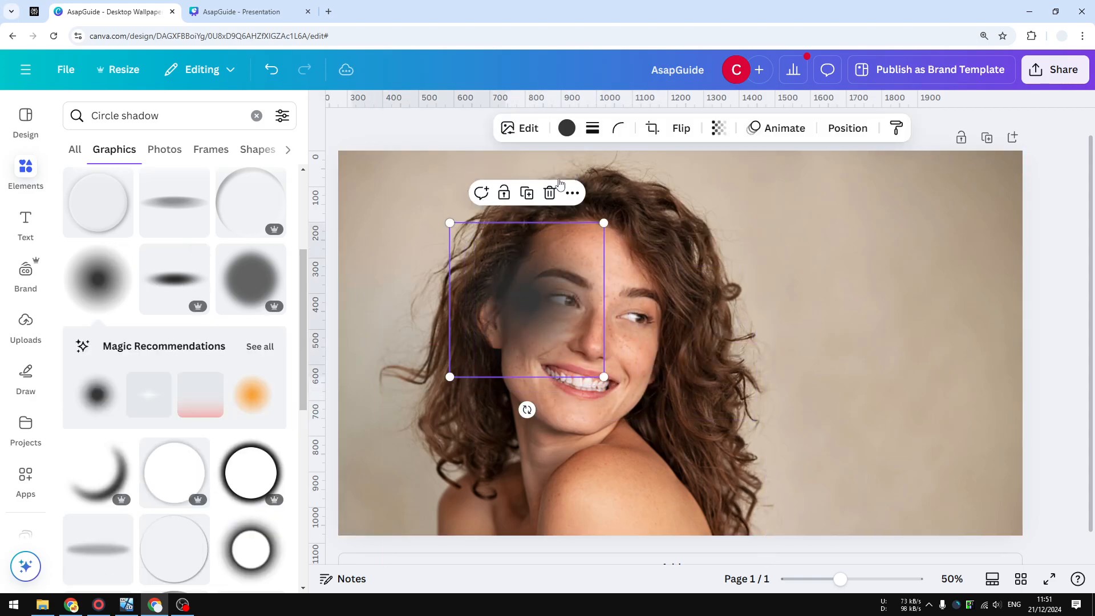
- Recolour the circle shadow red from the Orange palette, enlarge it to about 1,684 by 1,684 px and centre it over the woman
click(564, 137)
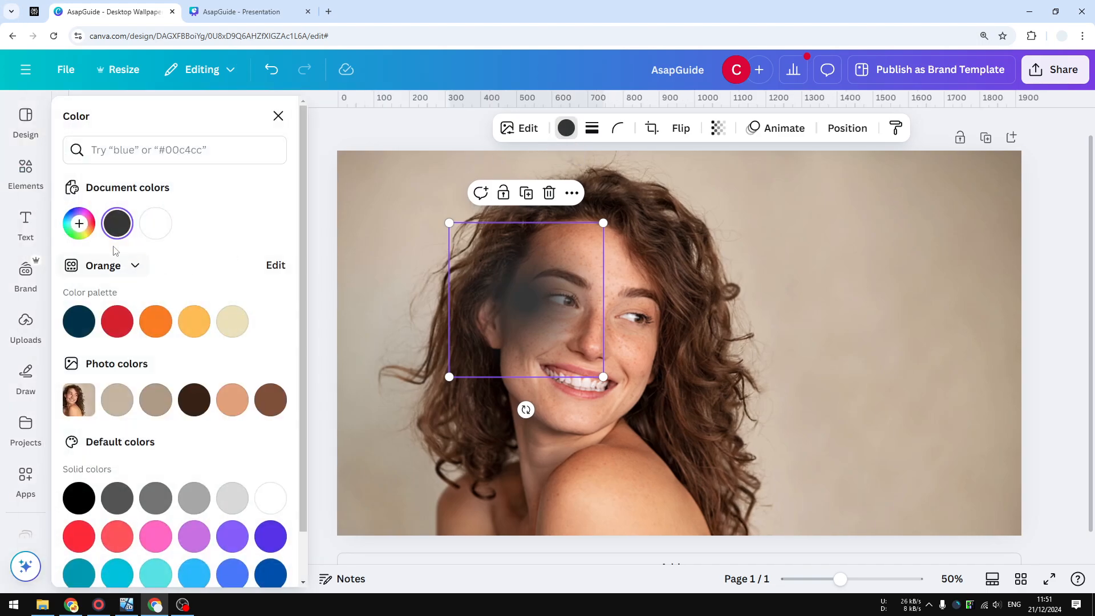
click(117, 321)
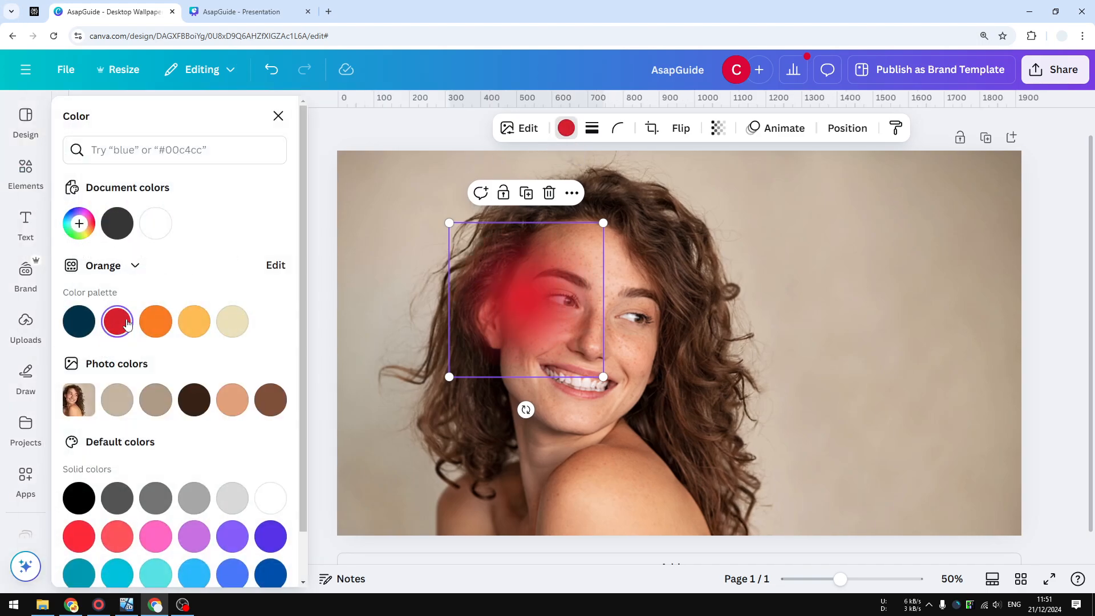
drag(603, 376, 933, 564)
drag(787, 468, 743, 483)
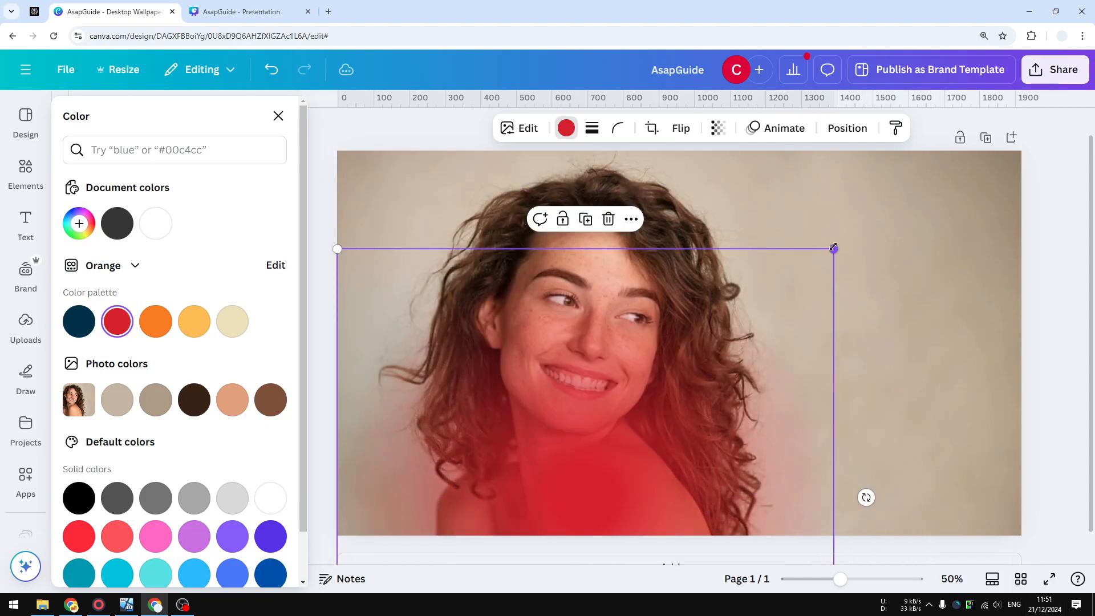
drag(833, 248, 936, 203)
drag(787, 327, 651, 325)
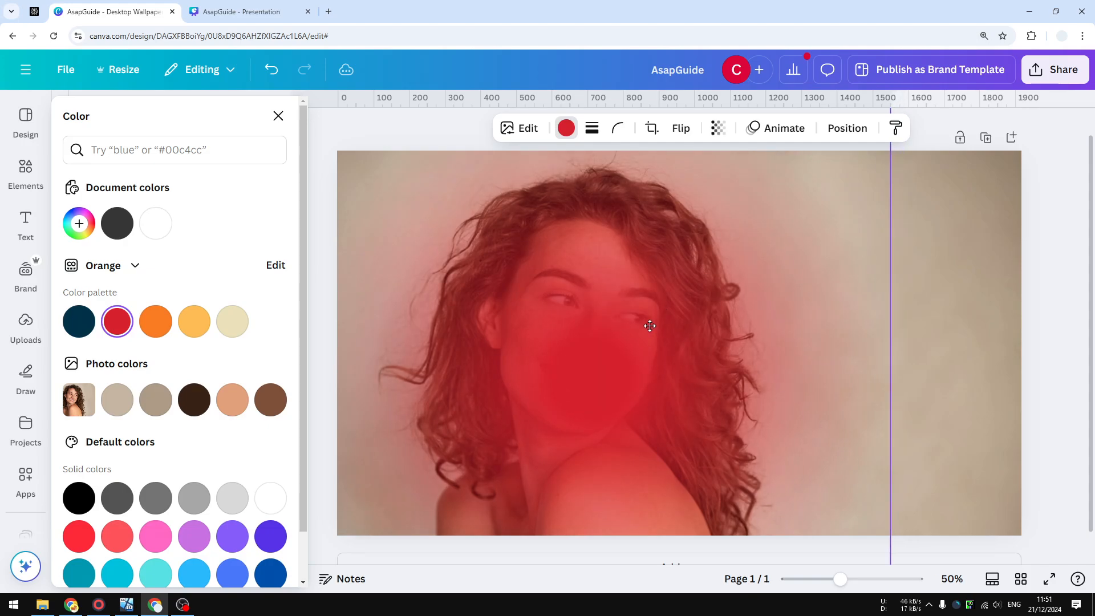
- Try the red glow layer between the cut-out woman and the original photo, and delete the glow
click(848, 128)
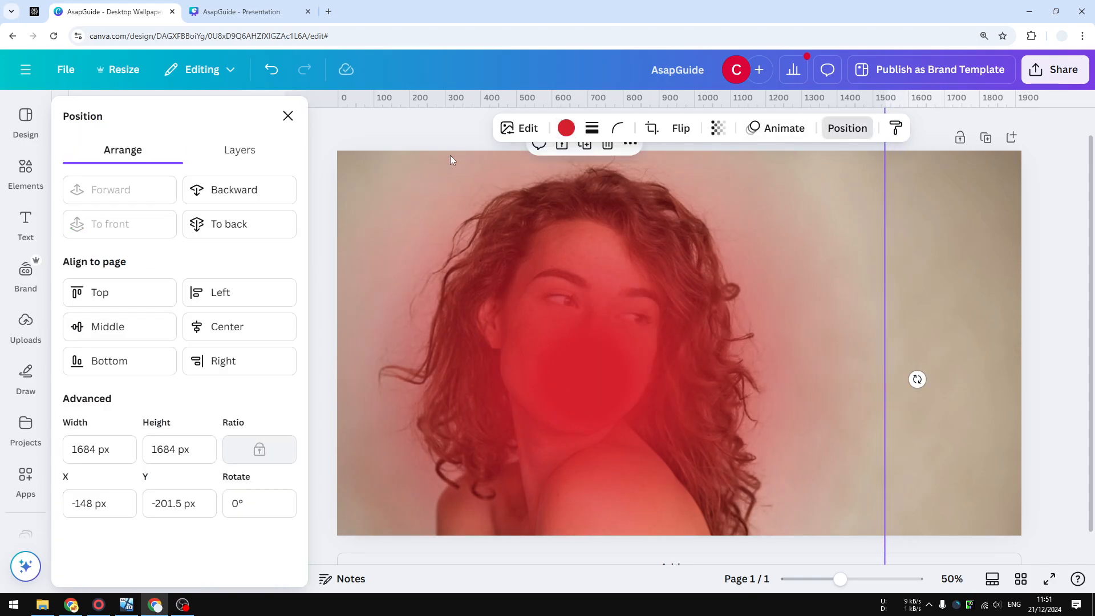
click(245, 150)
drag(203, 247, 204, 298)
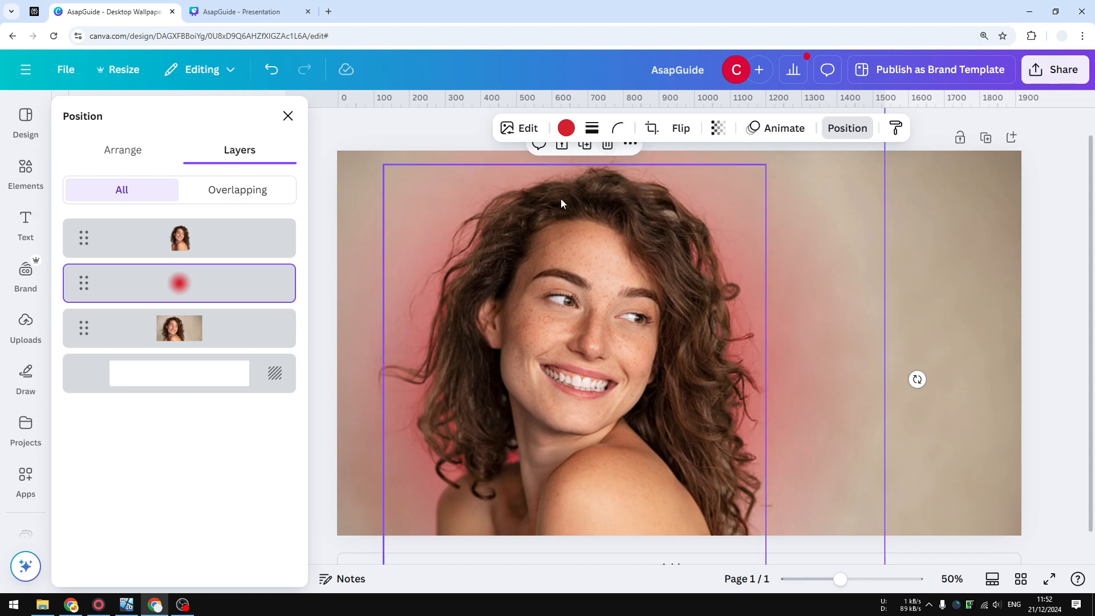
click(608, 149)
click(143, 144)
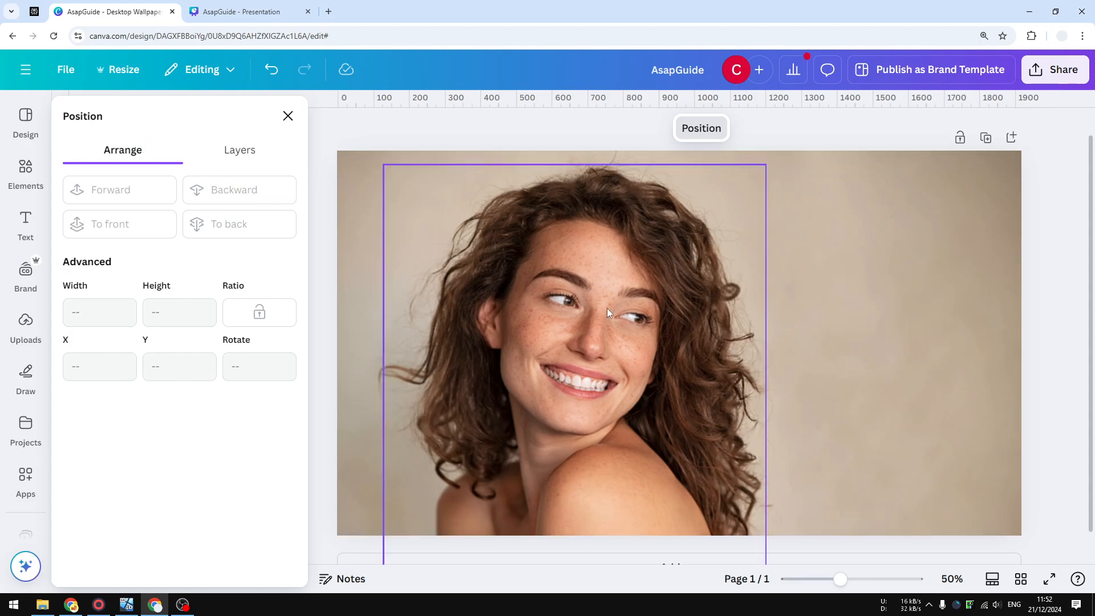
- Apply the Glow shadow effect to the cut-out woman
click(622, 289)
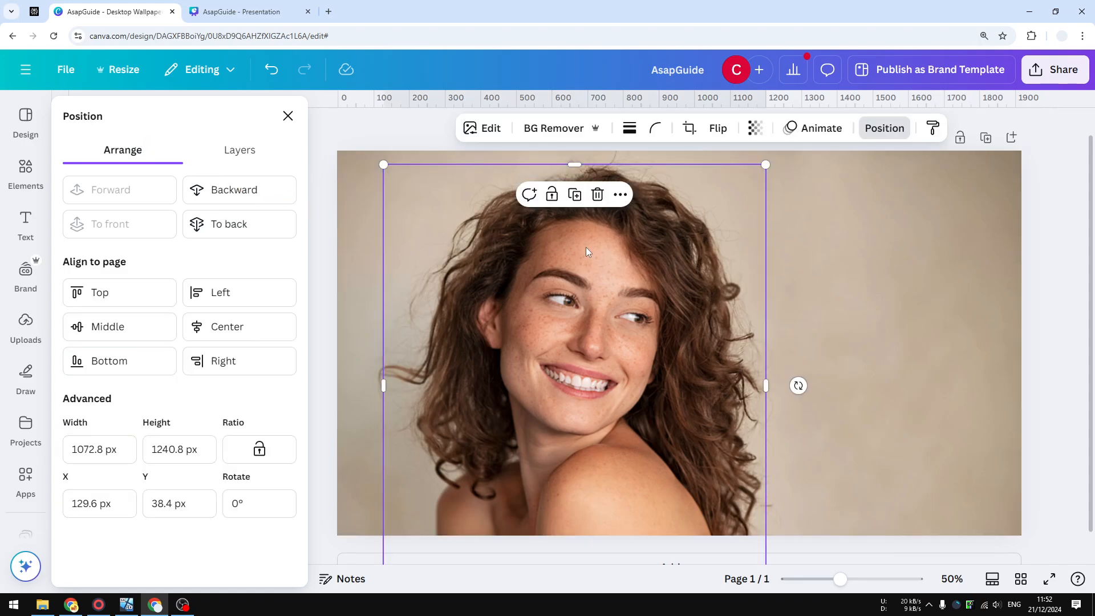
click(473, 135)
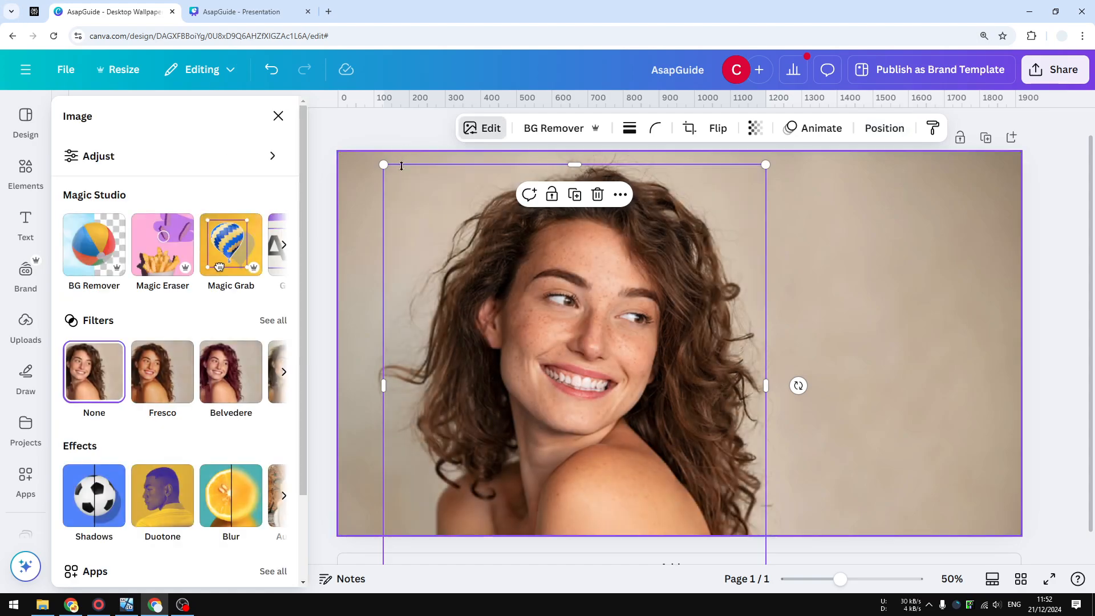
scroll(110, 410, down, 2)
click(100, 404)
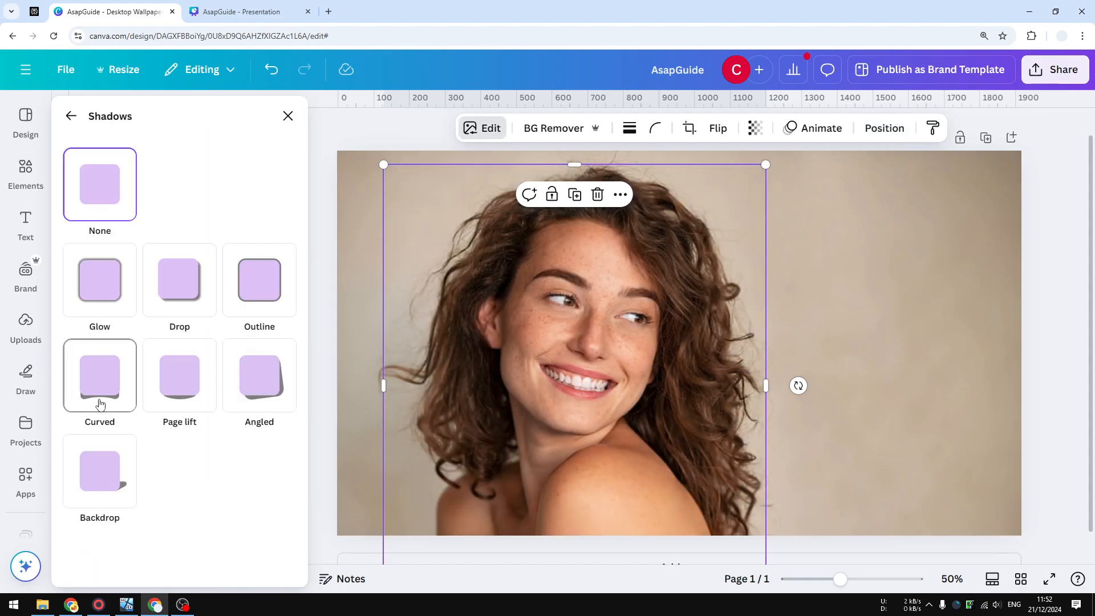
click(108, 279)
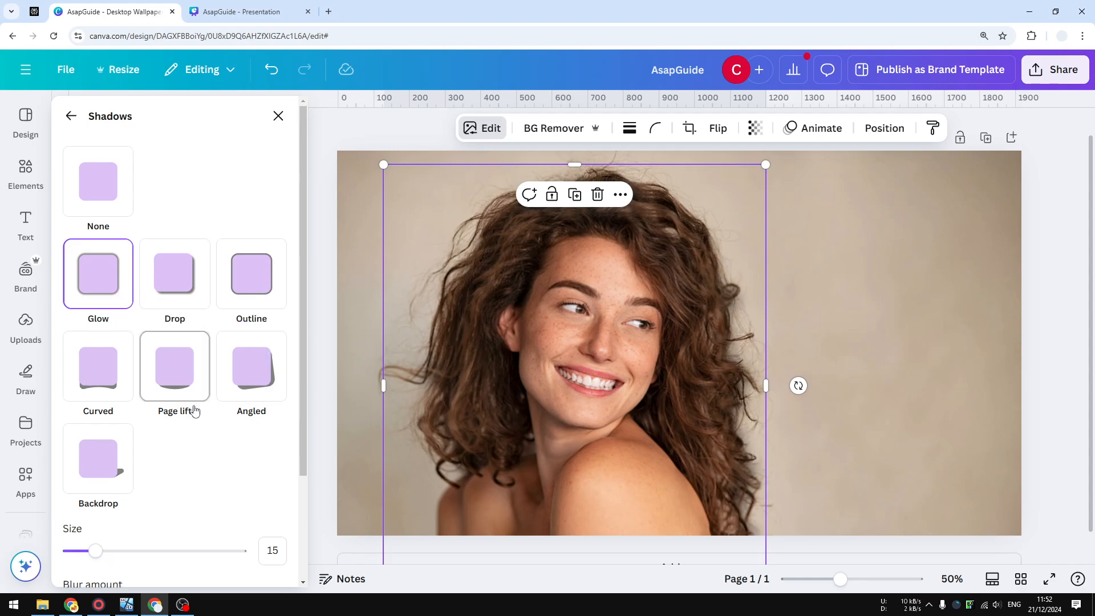
- Set the glow's colour to white #FFFFFF, size to 80, blur amount to 54 and intensity to 81
scroll(171, 425, down, 3)
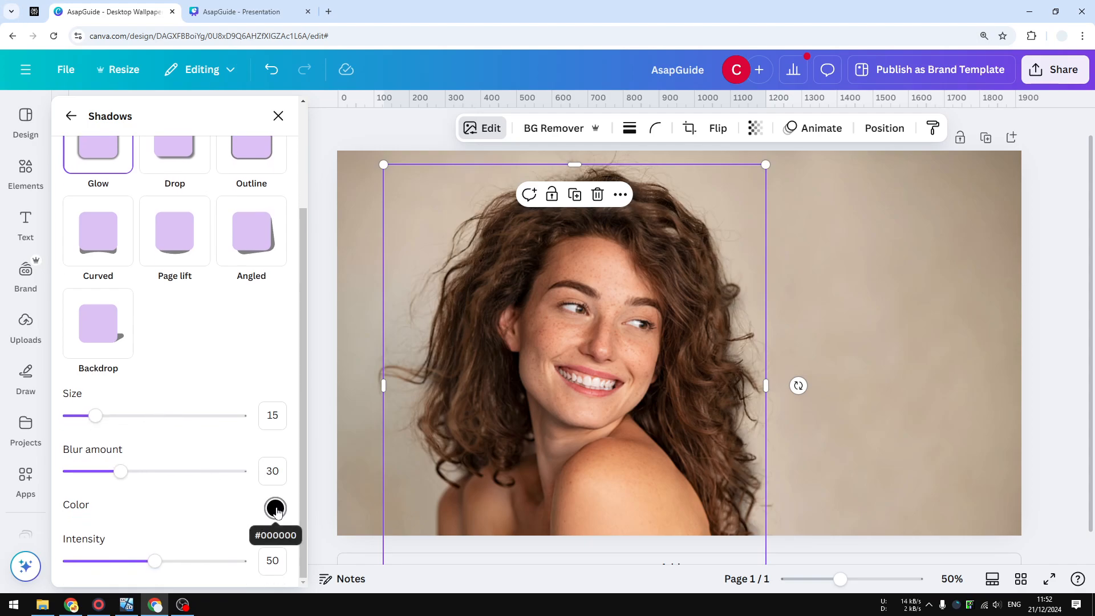
click(277, 509)
drag(320, 428, 246, 331)
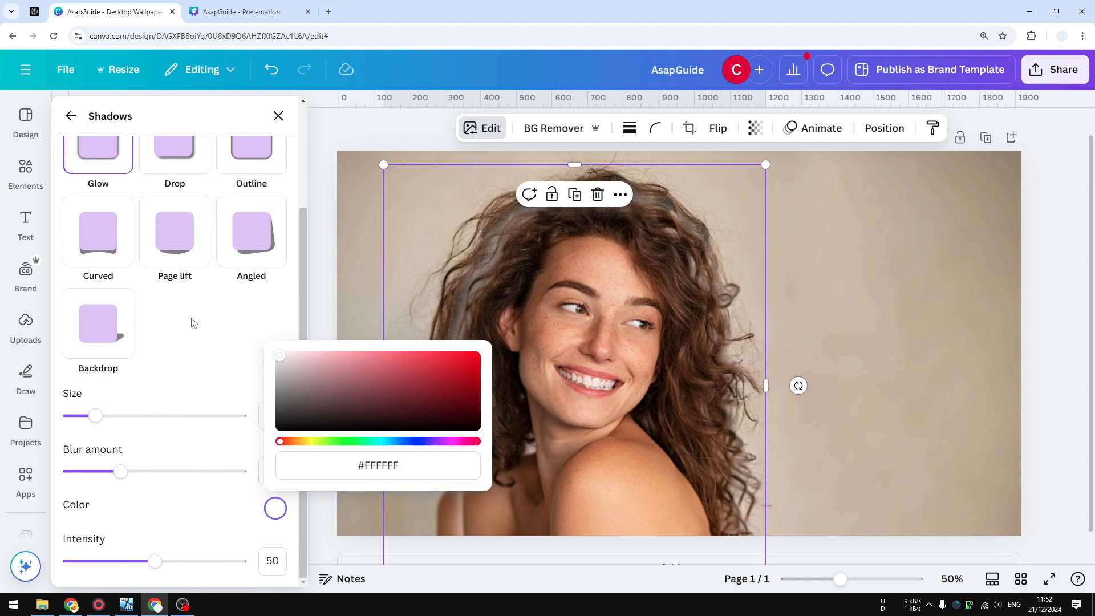
click(193, 370)
drag(95, 415, 206, 416)
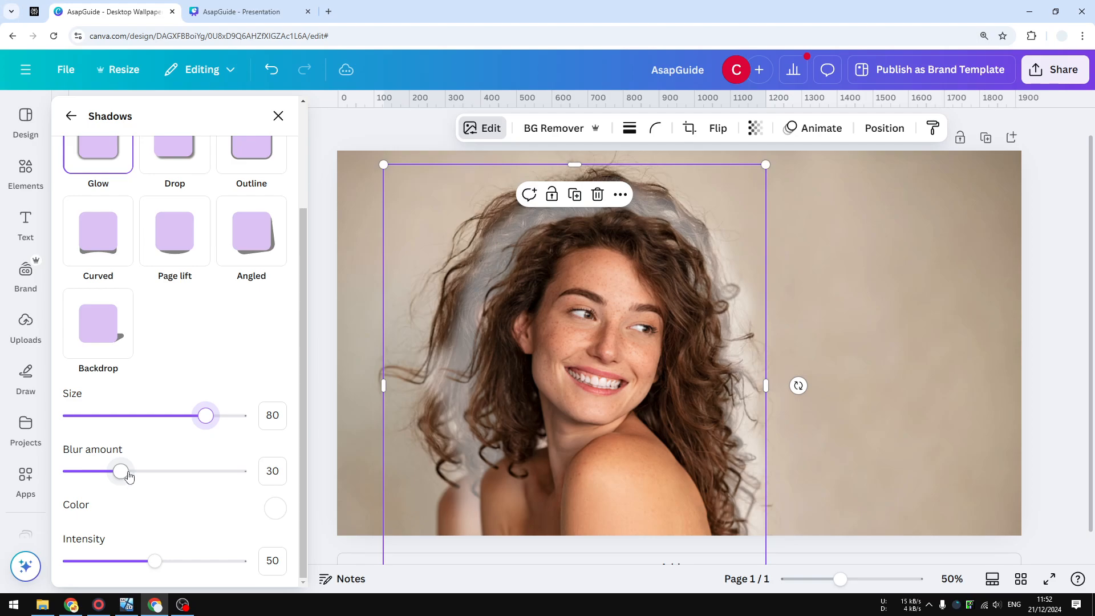
drag(119, 472, 162, 472)
drag(155, 561, 207, 561)
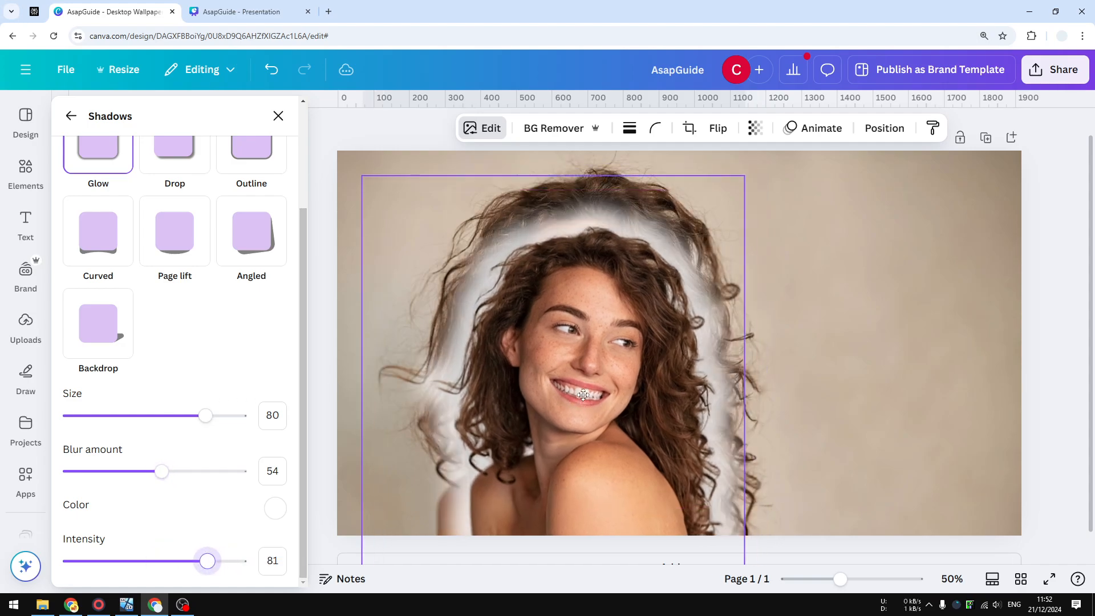
- Enlarge the glowing cut-out and align it with the woman in the original photo behind it
drag(746, 174, 812, 122)
drag(638, 412, 603, 420)
drag(743, 204, 786, 130)
drag(663, 307, 668, 306)
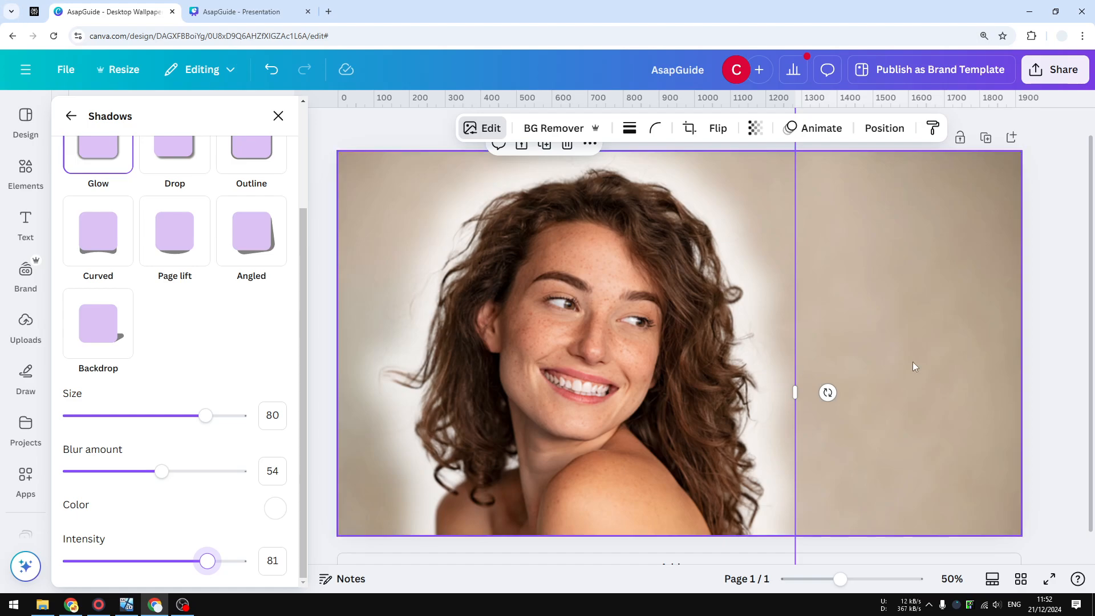
click(971, 388)
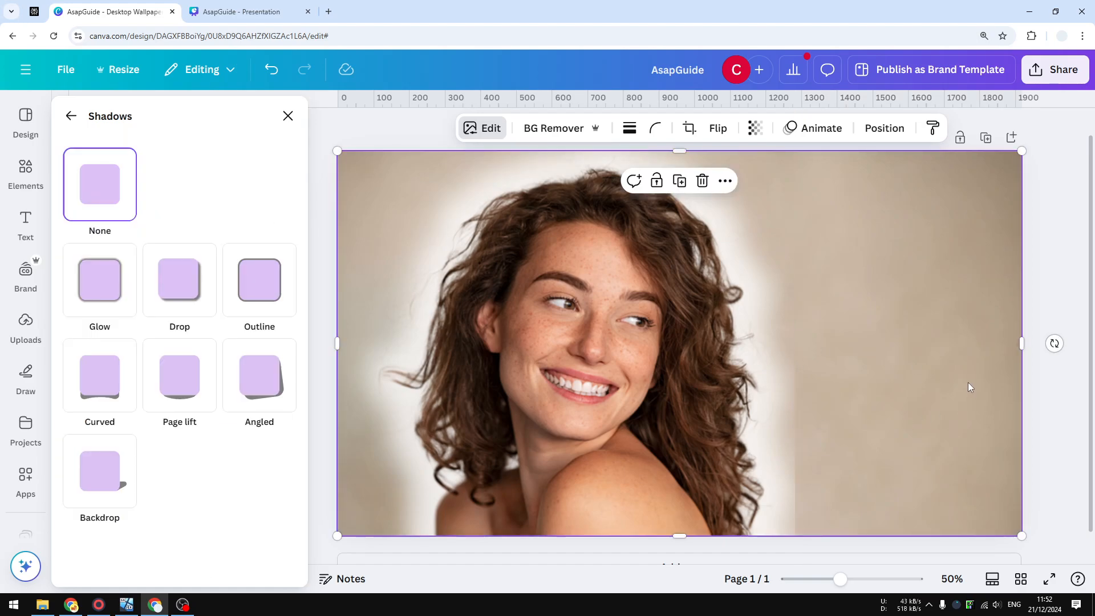